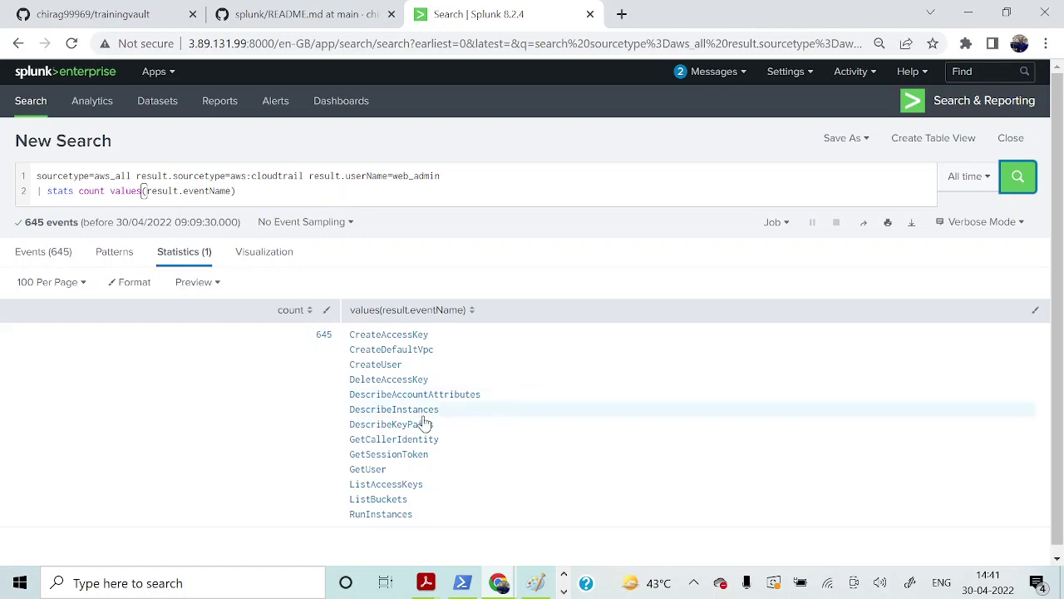
# - Switch from Splunk to the OneNote 'Splunk Queries' page with the Day 1 saved searches
pyautogui.scroll(-1, 422, 419)
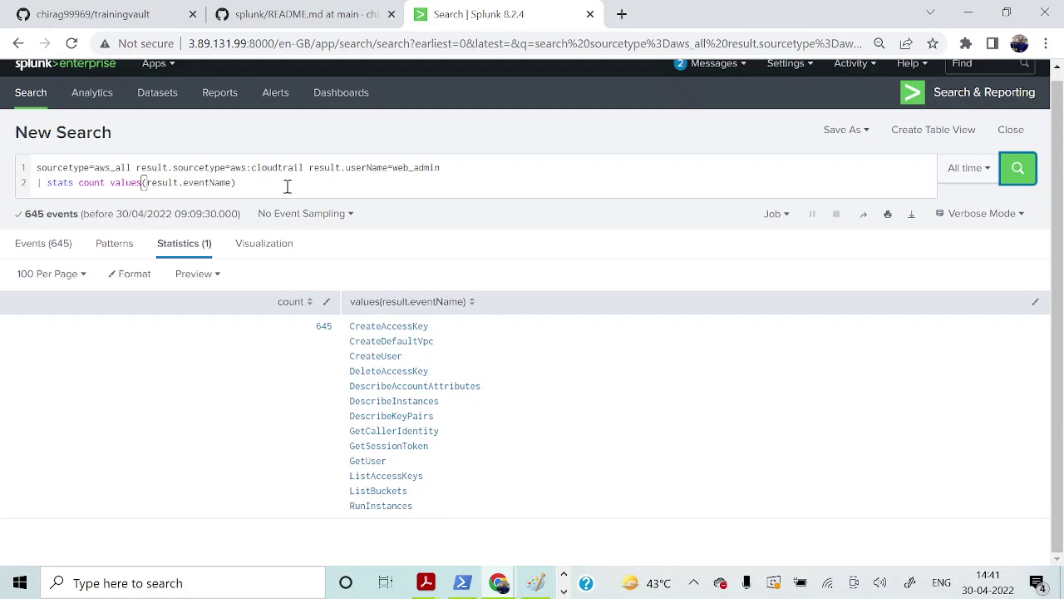
pyautogui.hotkey('alt', 'Tab')
pyautogui.press('Tab')
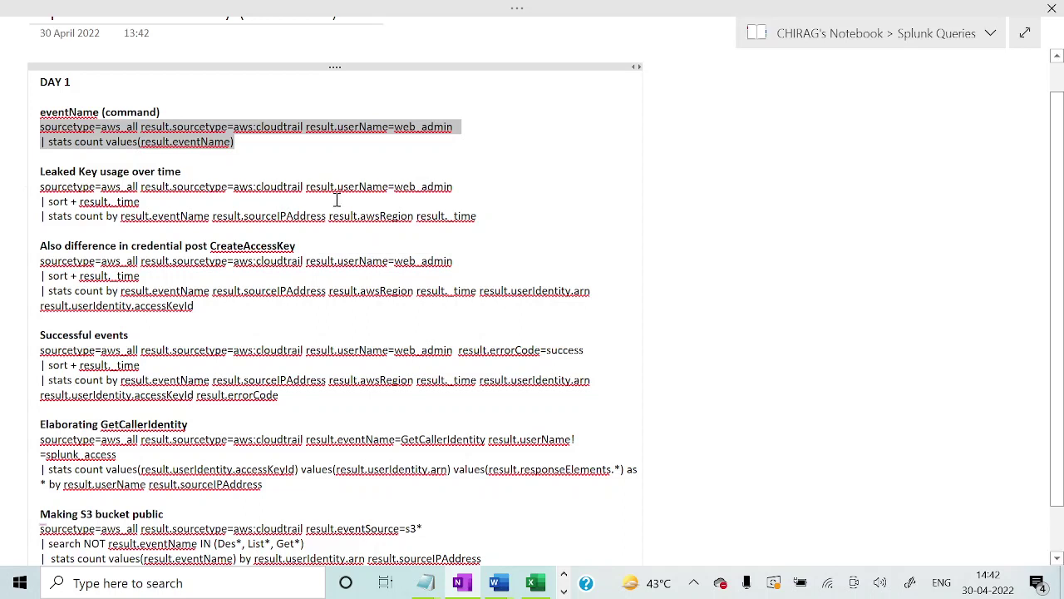
# - Replace the Splunk search with the copied 'Leaked Key usage over time' query
pyautogui.moveTo(486, 218); pyautogui.dragTo(39, 186)
pyautogui.hotkey('ctrl', 'c')
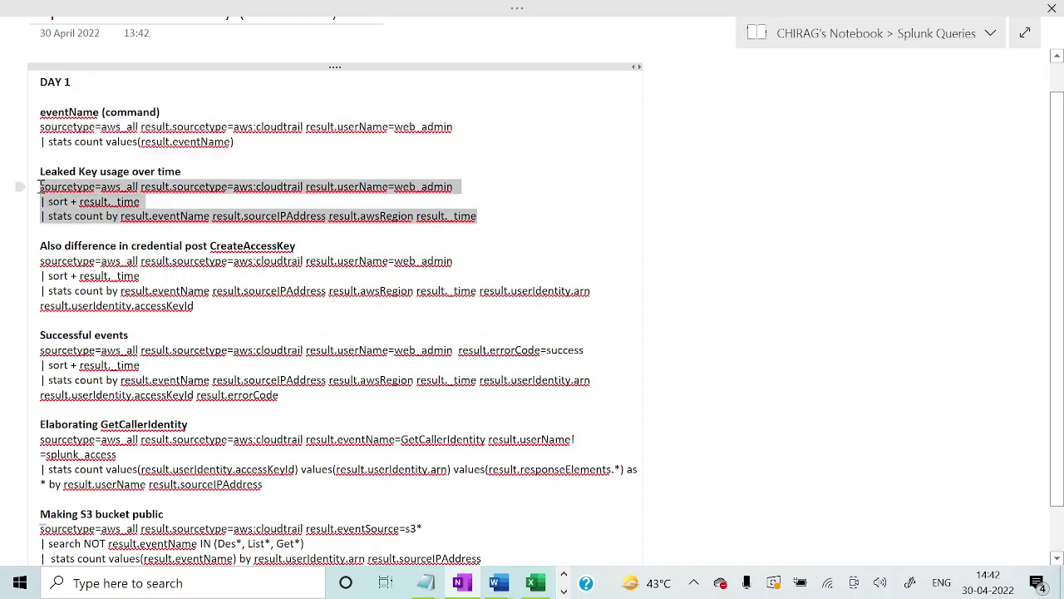
pyautogui.hotkey('alt', 'Tab')
pyautogui.click(286, 182)
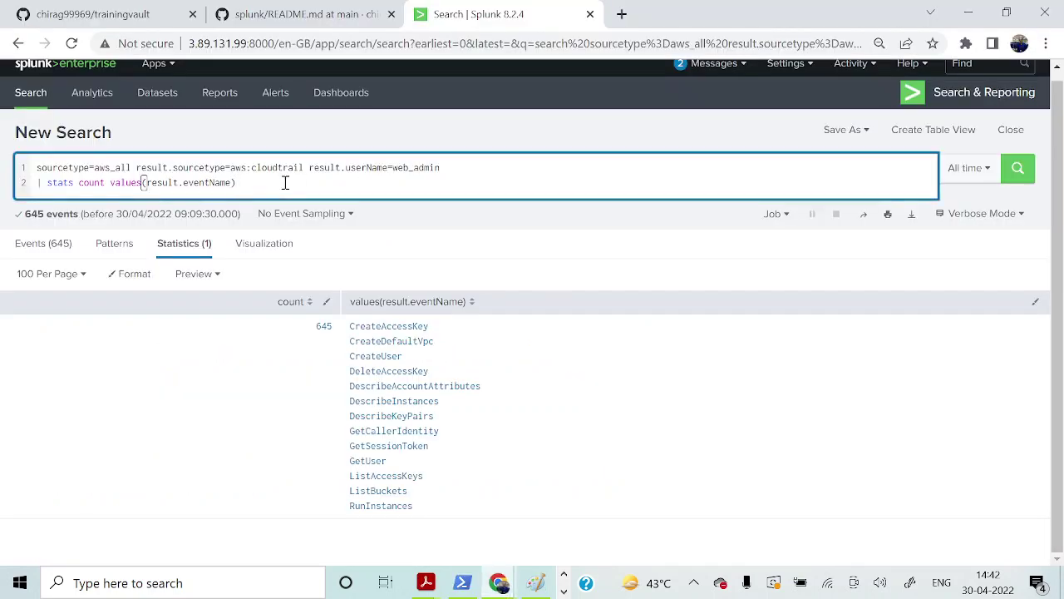
pyautogui.hotkey('ctrl', 'a')
pyautogui.hotkey('ctrl', 'v')
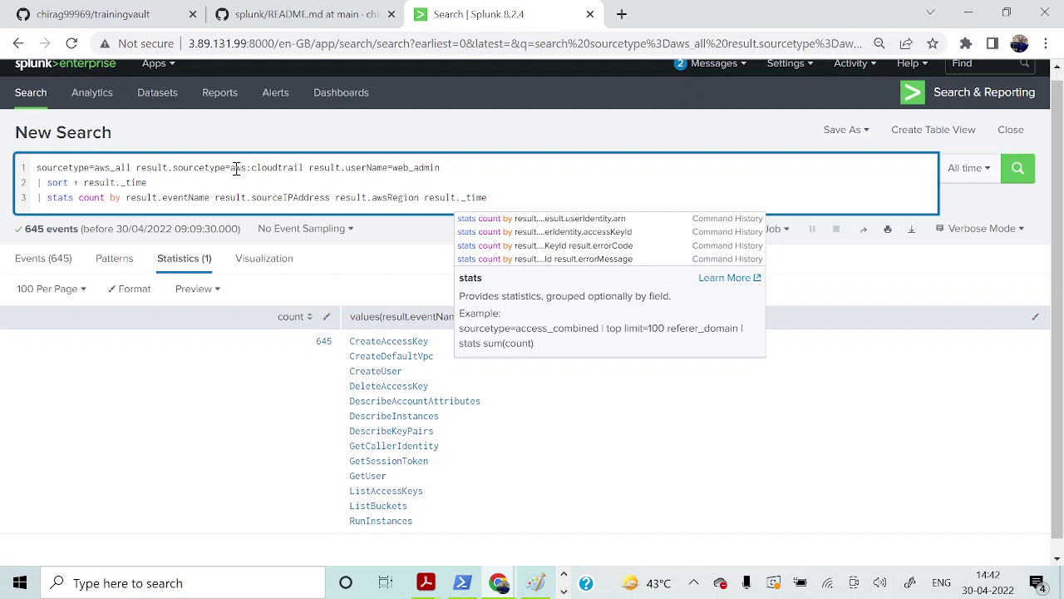
# - Highlight the aws:cloudtrail and web_admin filters, then run the search for 570 statistics rows
pyautogui.moveTo(232, 169); pyautogui.dragTo(306, 168)
pyautogui.moveTo(389, 167); pyautogui.dragTo(446, 168)
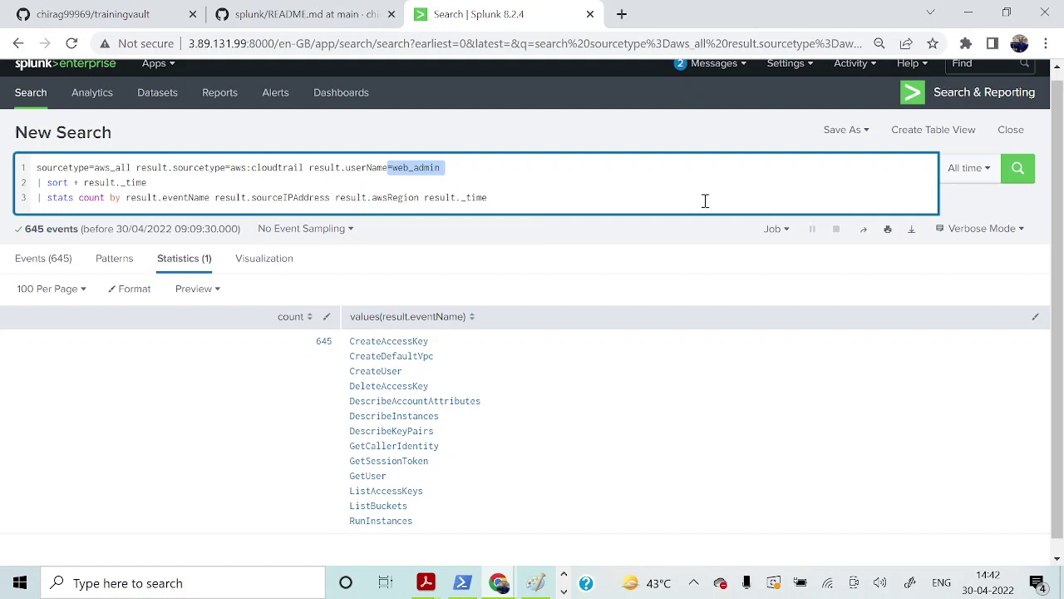
pyautogui.click(1026, 172)
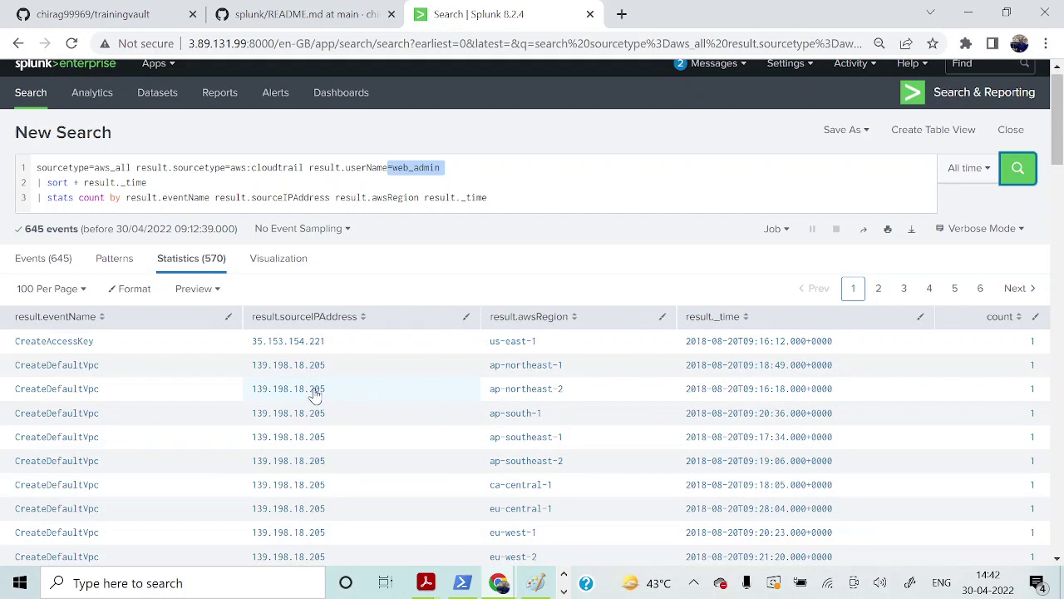
# - Scroll through the time-sorted web_admin statistics, then return to the OneNote saved queries
pyautogui.scroll(-1, 314, 395)
pyautogui.scroll(1, 308, 389)
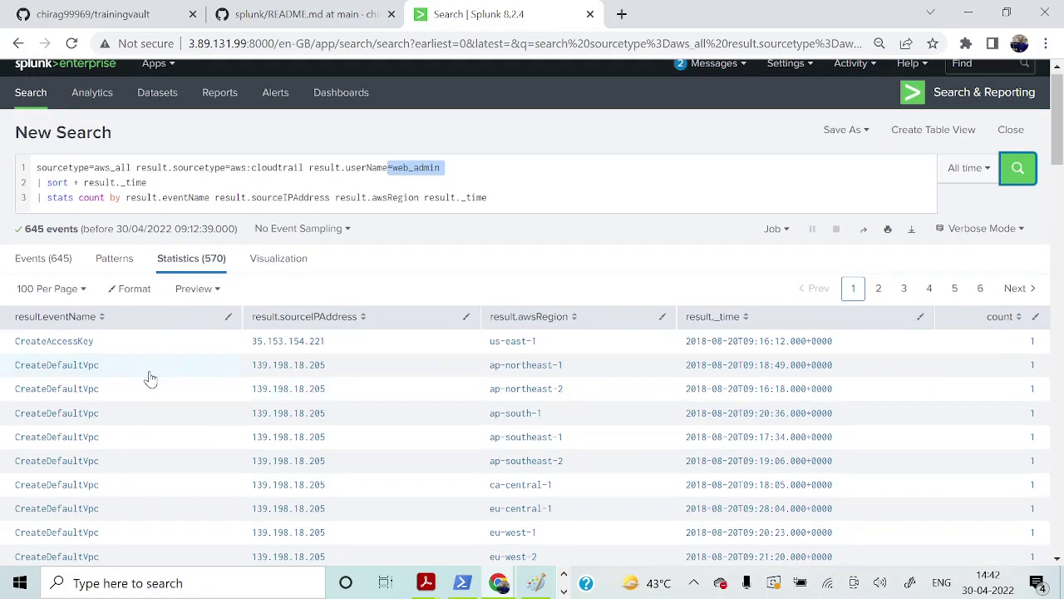
pyautogui.scroll(-1, 116, 349)
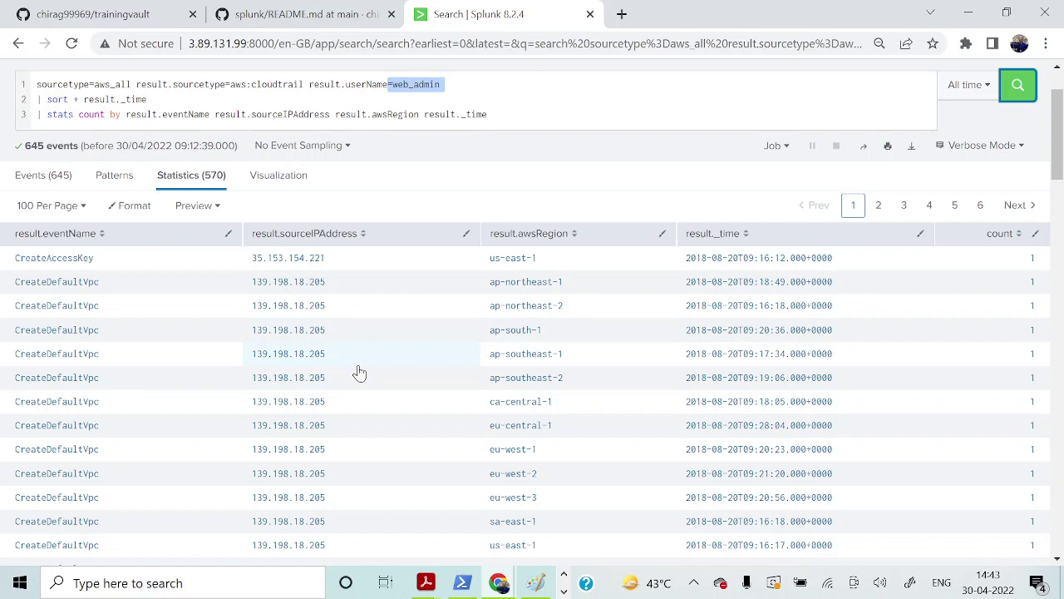
pyautogui.hotkey('alt', 'Tab')
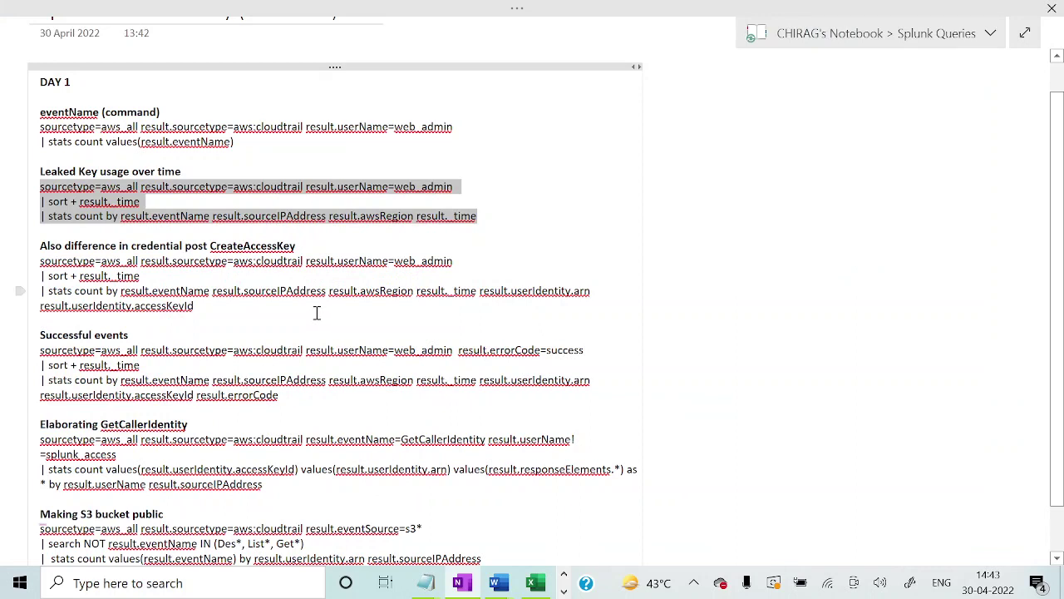
# - Select the credential-difference-after-CreateAccessKey query in OneNote and resume editing the Splunk search
pyautogui.moveTo(205, 305); pyautogui.dragTo(42, 263)
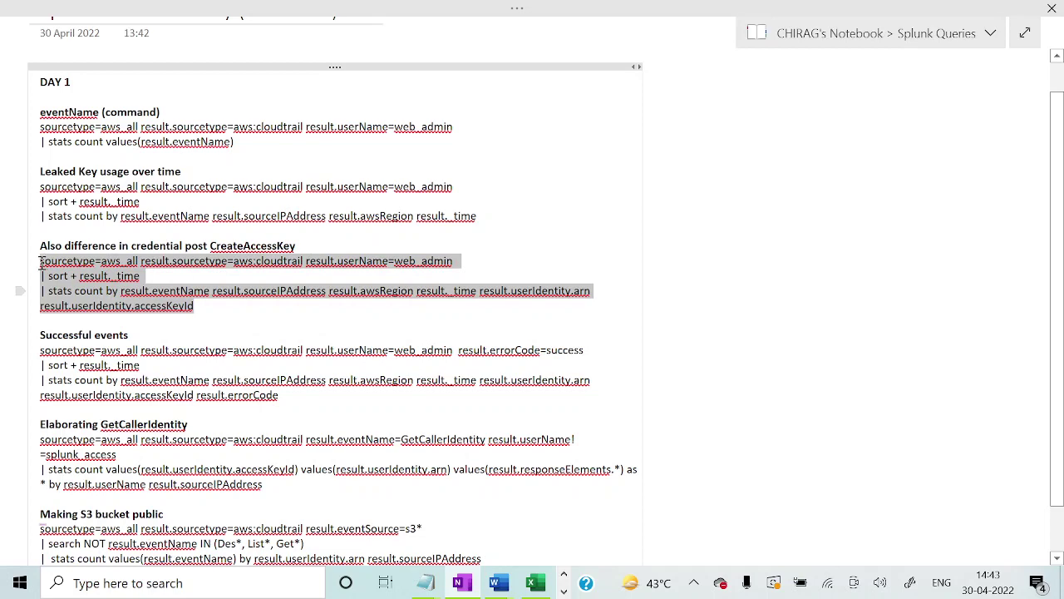
pyautogui.hotkey('alt', 'Tab')
pyautogui.scroll(1, 449, 199)
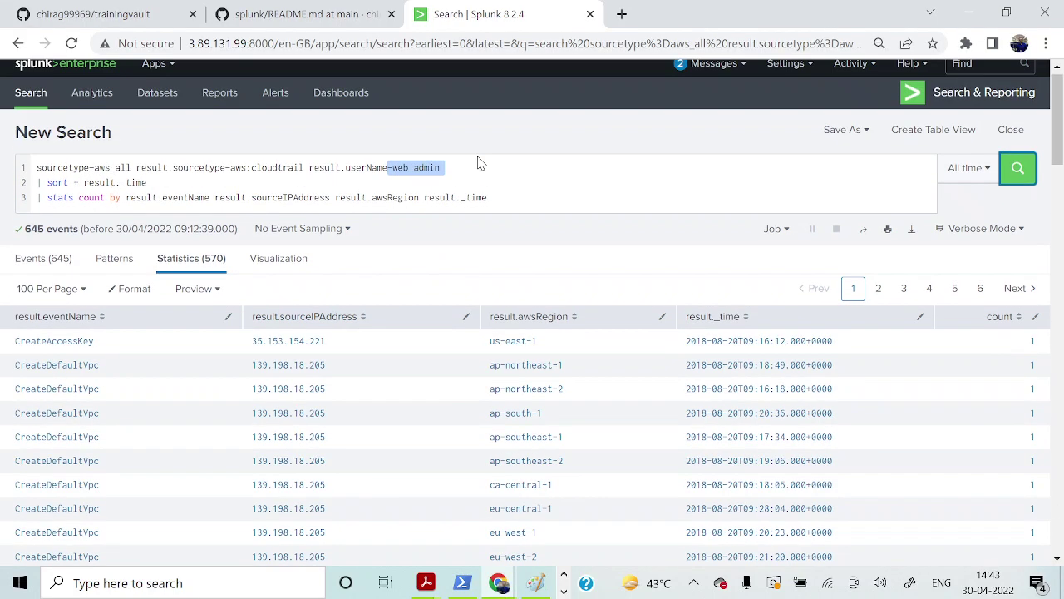
pyautogui.click(464, 171)
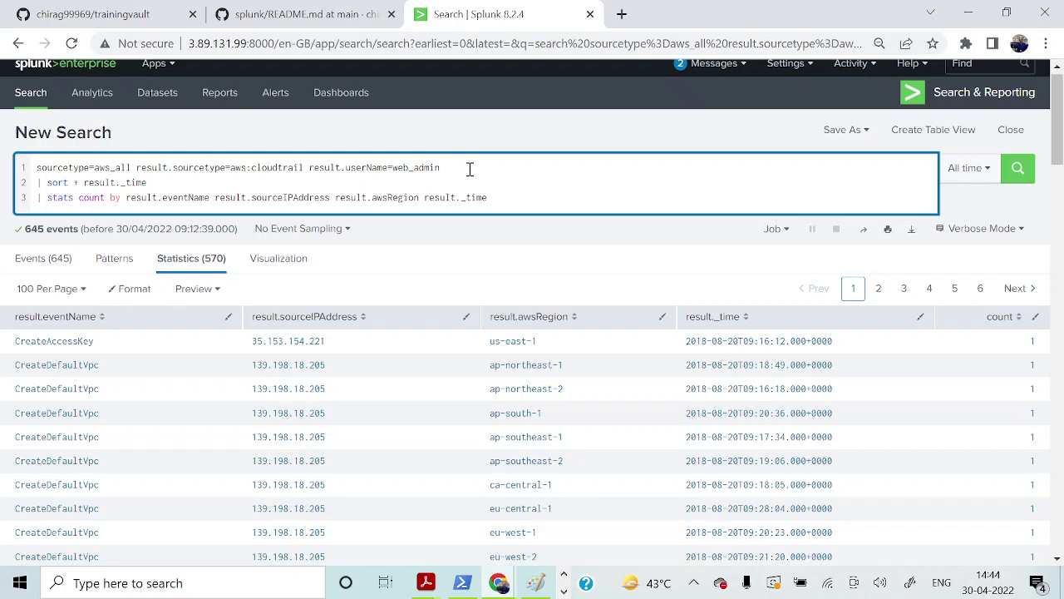
# - Run the search with result.errorCode=success appended, then remove that filter again
pyautogui.write('res')
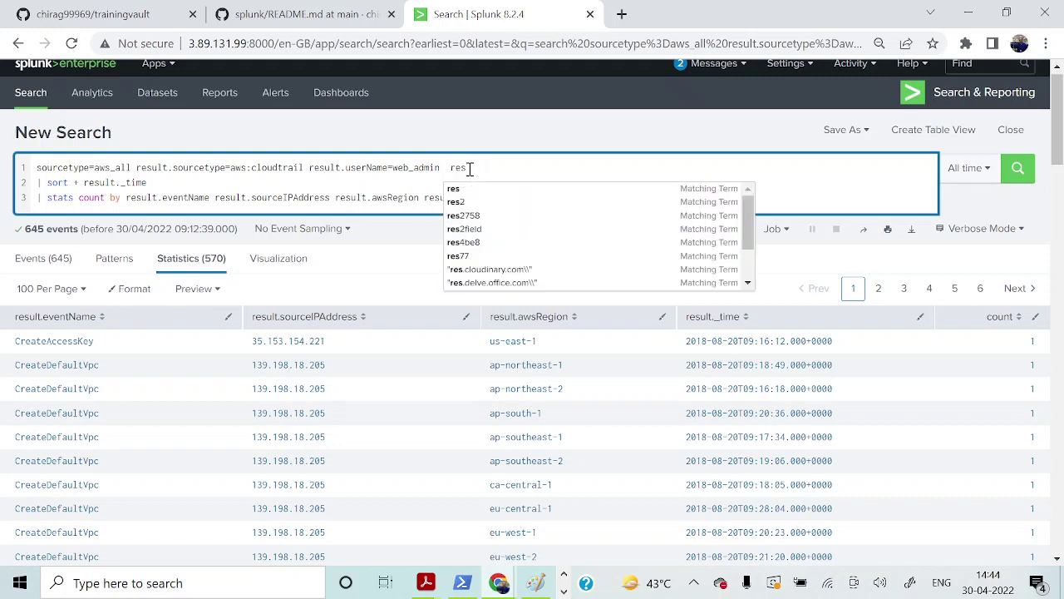
pyautogui.write('ult.')
pyautogui.write('er')
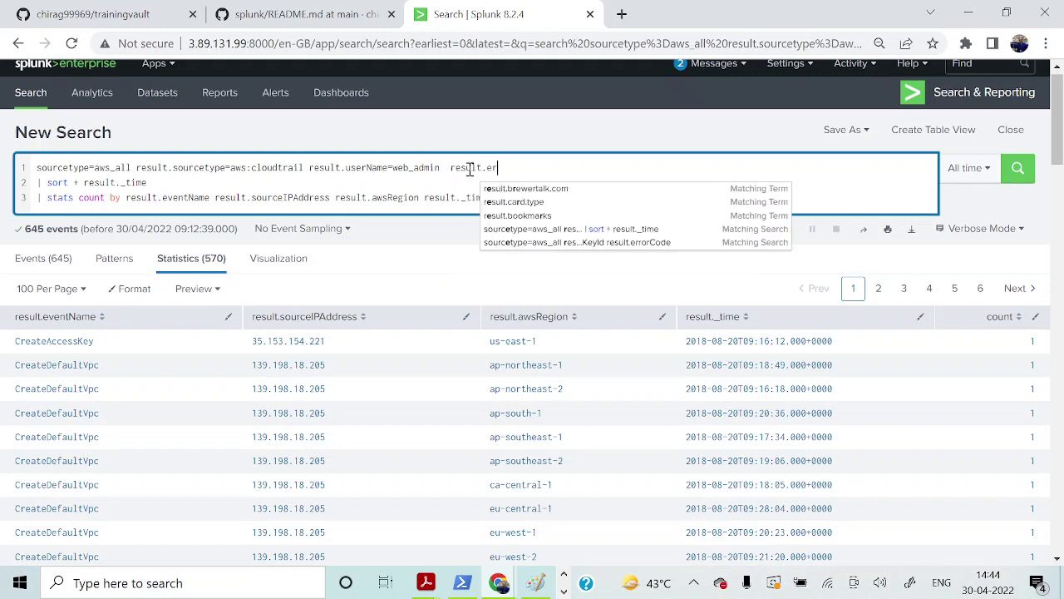
pyautogui.write('ror')
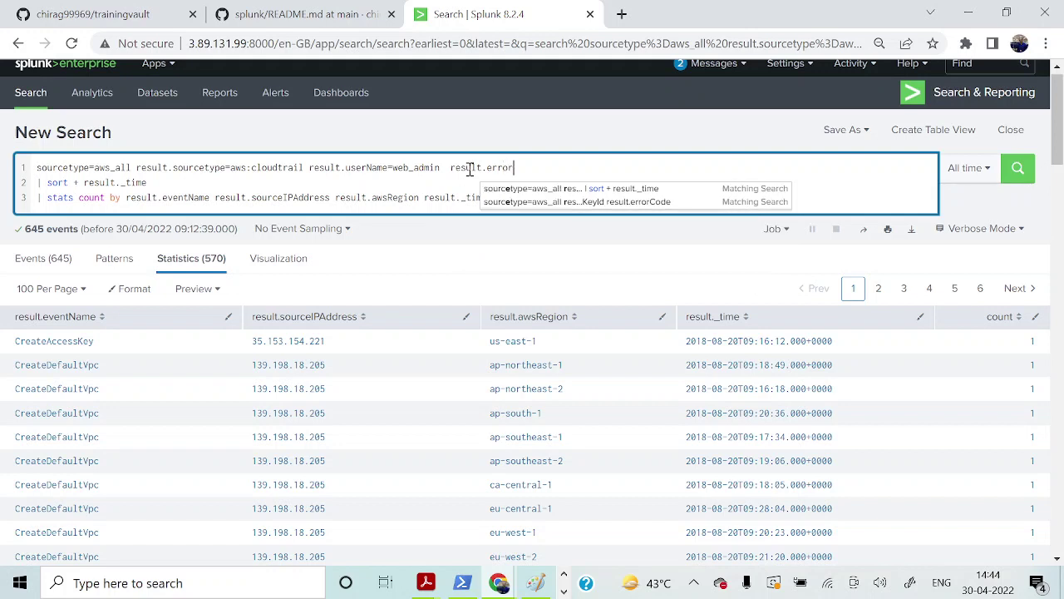
pyautogui.write('Code=success')
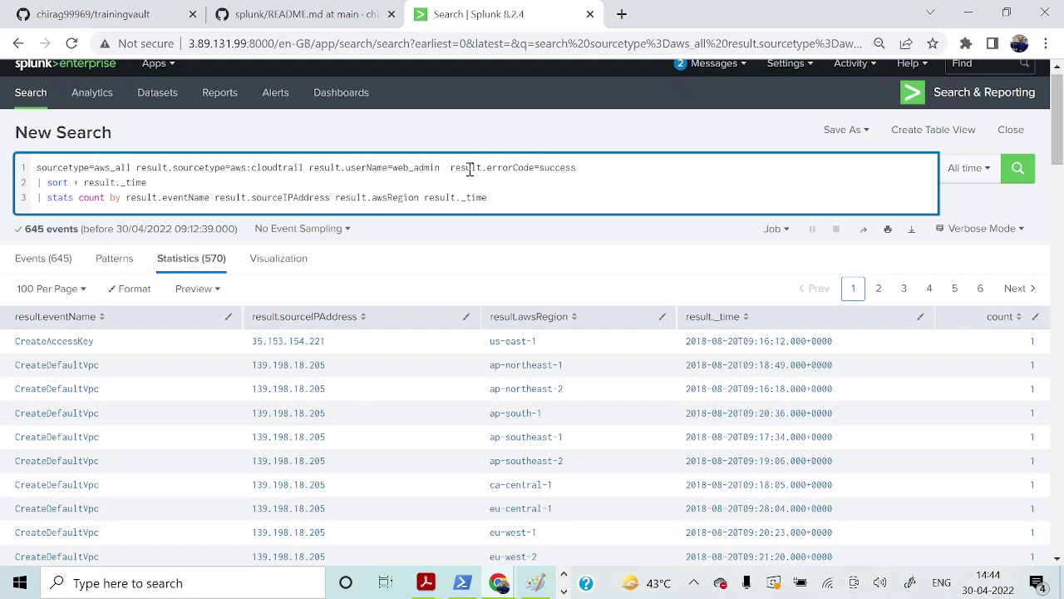
pyautogui.press('Return')
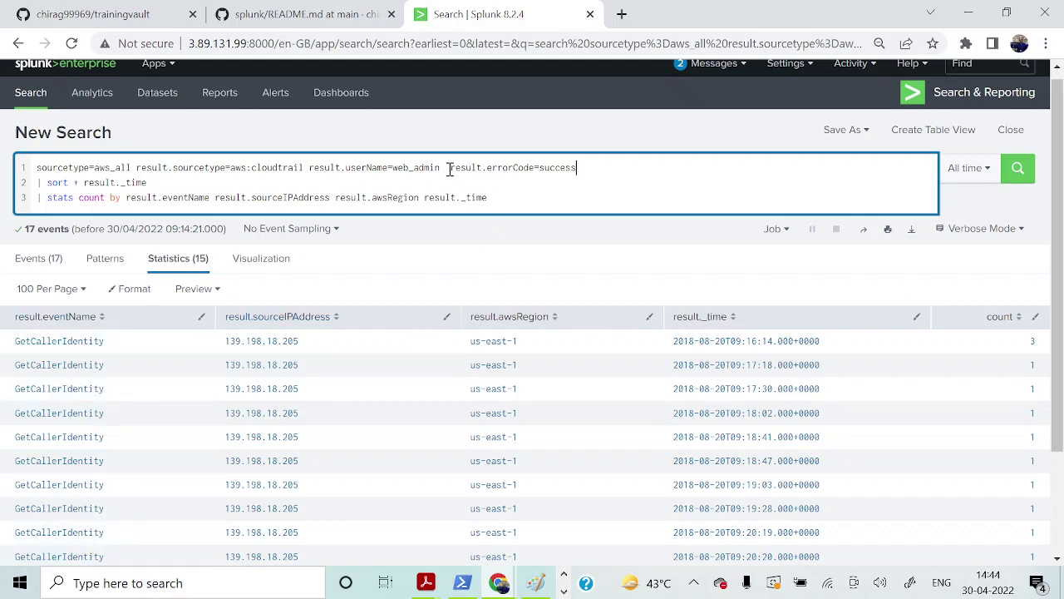
pyautogui.moveTo(450, 167); pyautogui.dragTo(613, 169)
pyautogui.press('BackSpace')
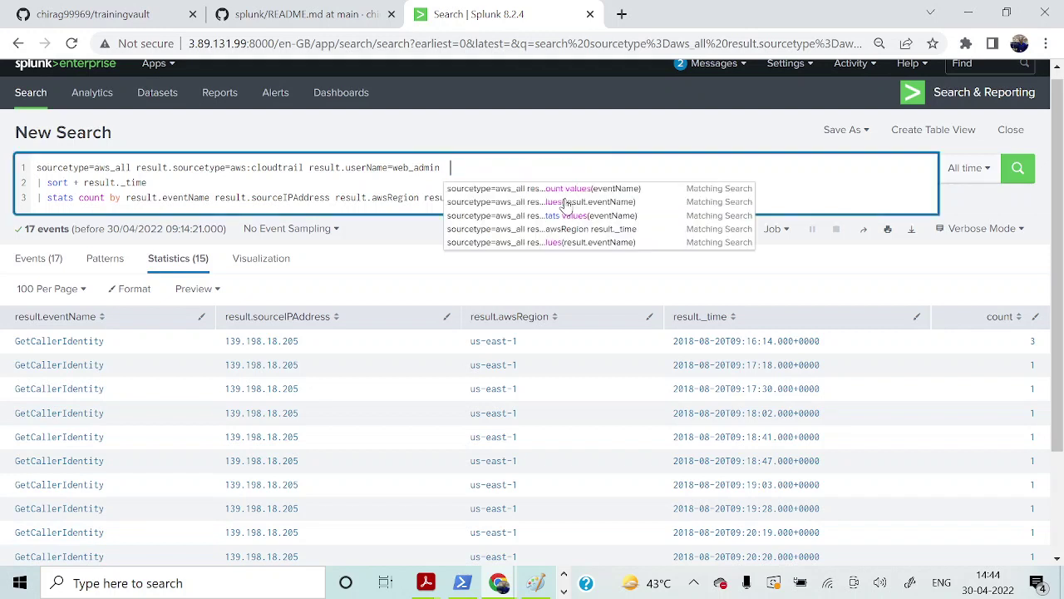
# - Add result.errorMessage to the stats grouping and rerun, returning 628 rows
pyautogui.click(562, 200)
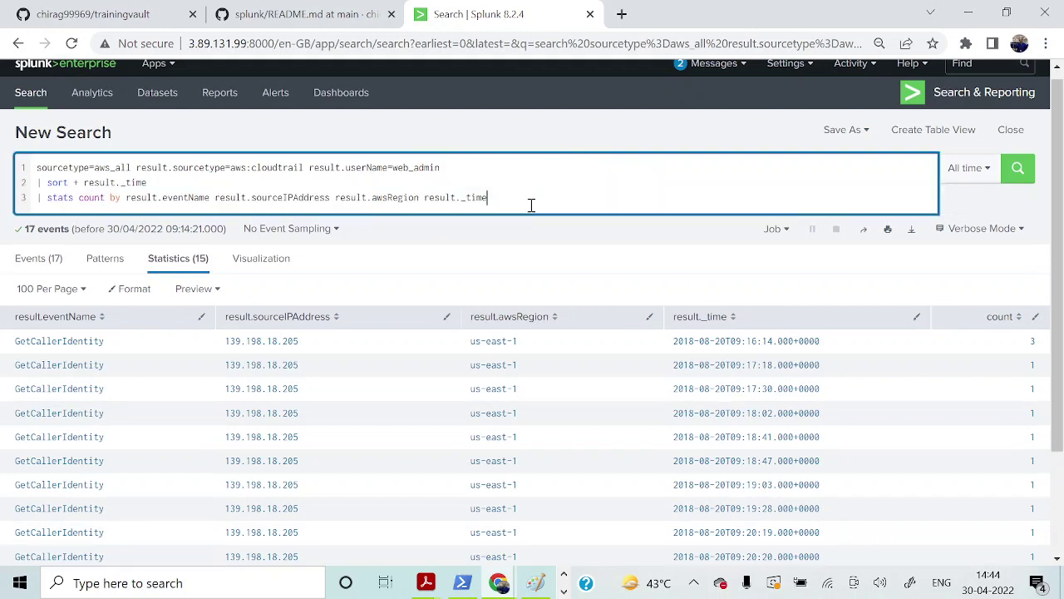
pyautogui.write('result')
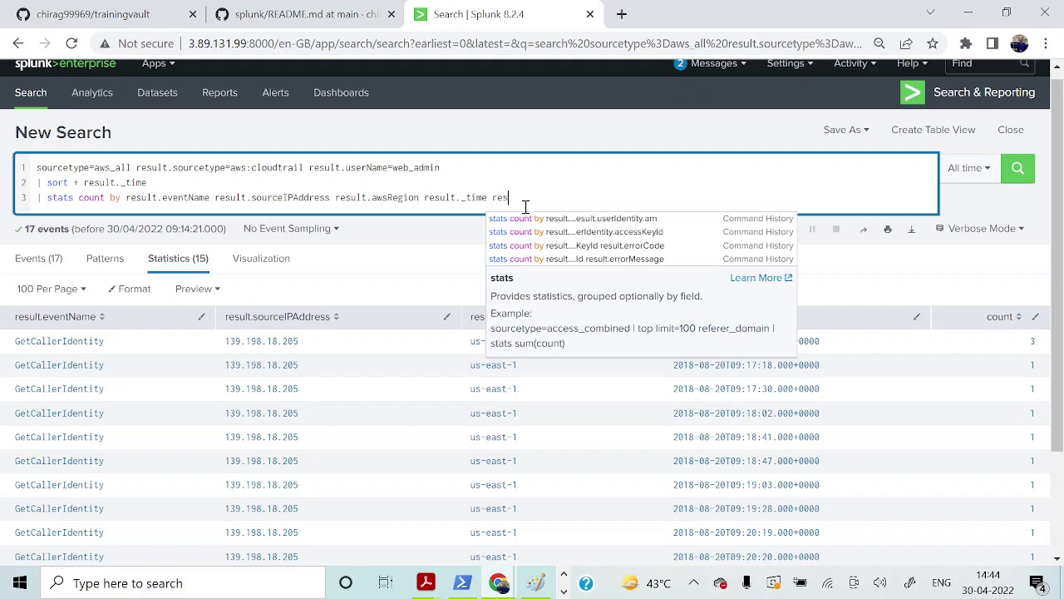
pyautogui.write('.erro')
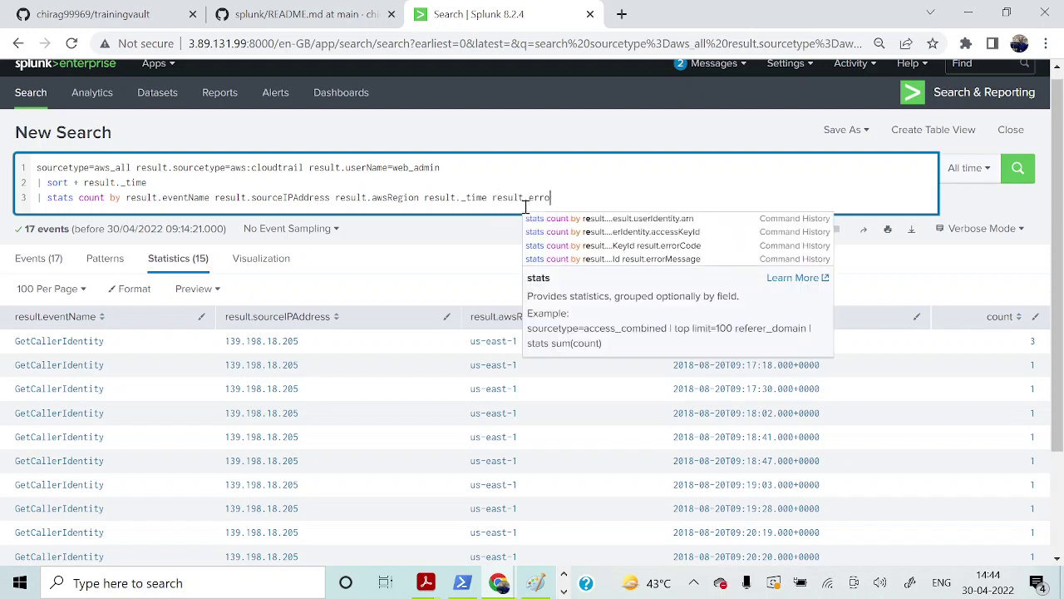
pyautogui.write('rMessage')
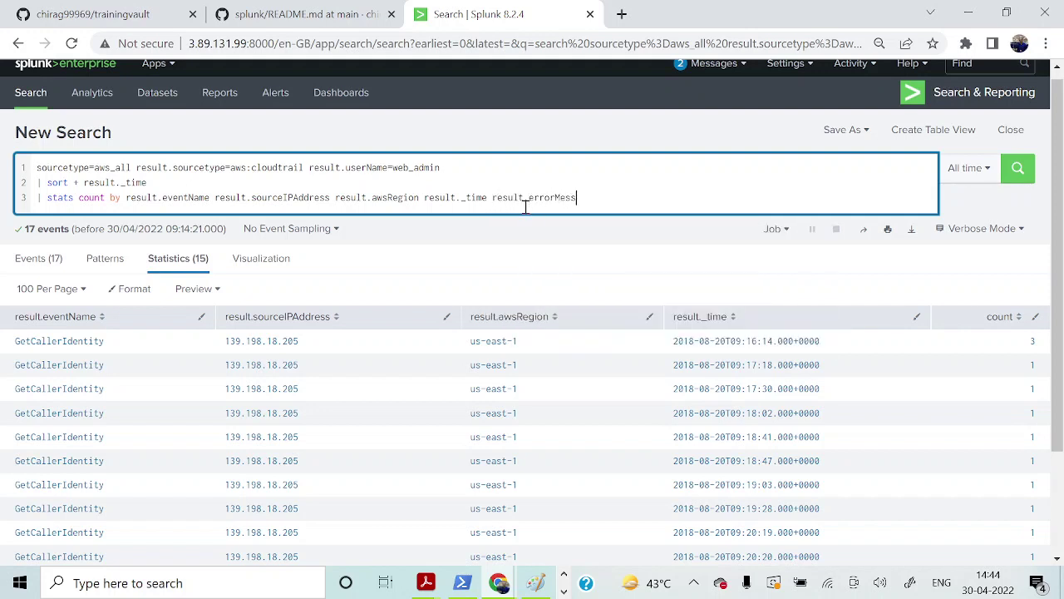
pyautogui.click(1018, 168)
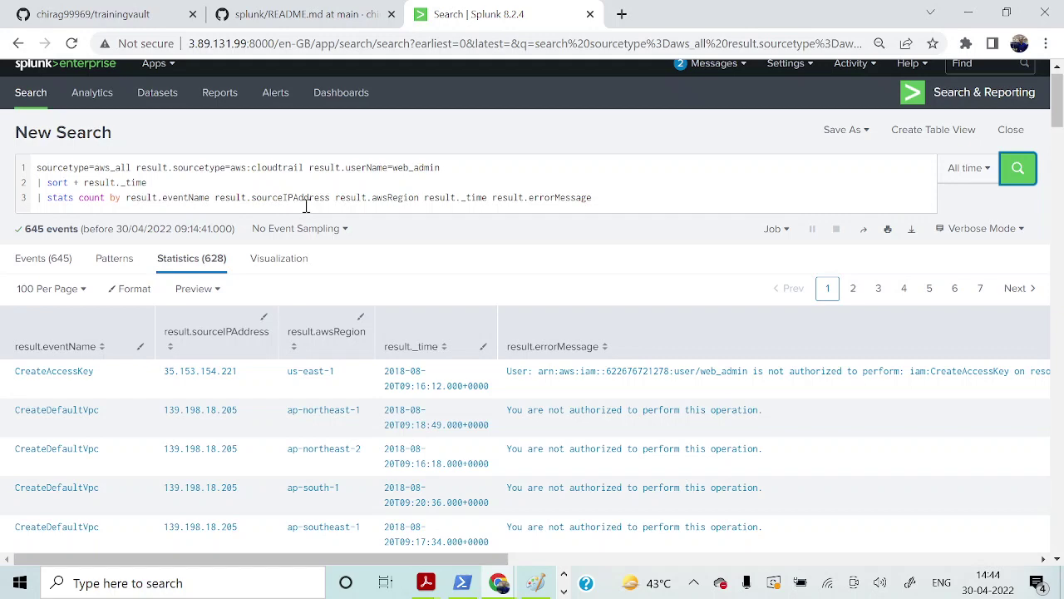
# - Scroll through the error-message results, then switch to the OneNote saved queries page
pyautogui.scroll(-1, 299, 220)
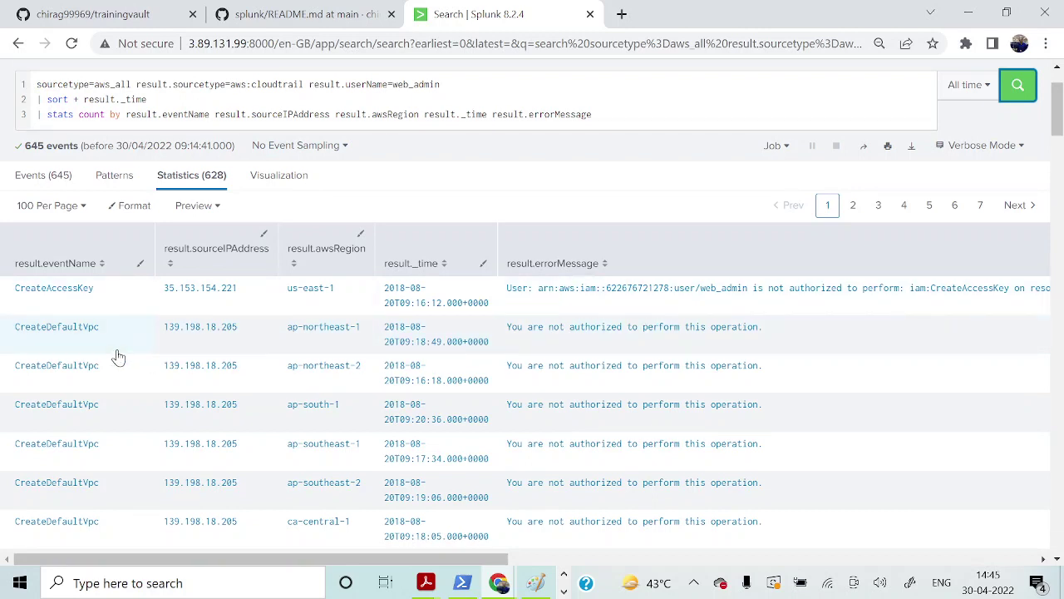
pyautogui.scroll(-3, 114, 356)
pyautogui.scroll(2, 77, 280)
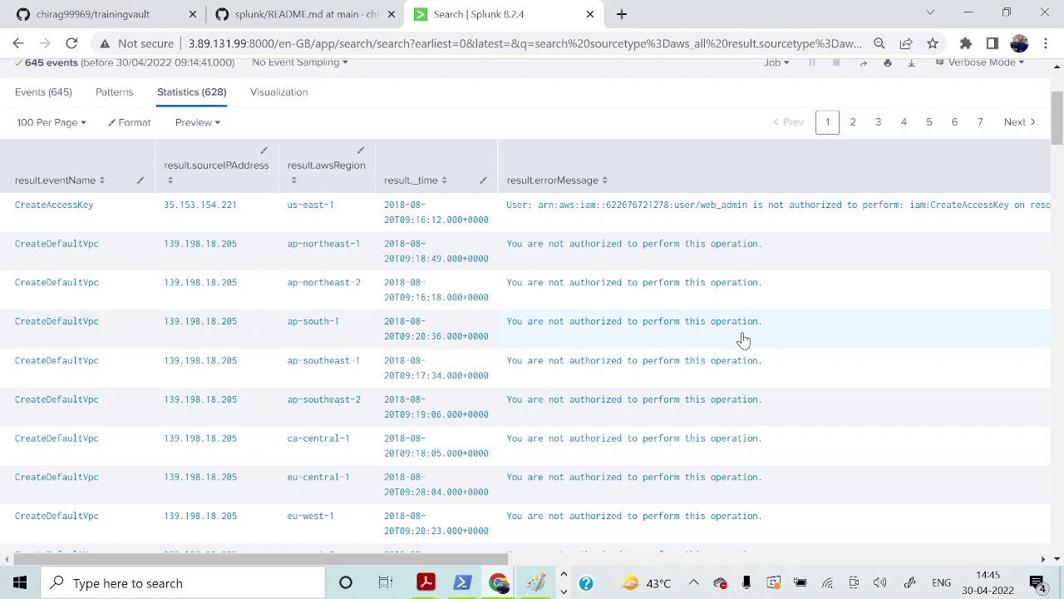
pyautogui.scroll(-2, 743, 339)
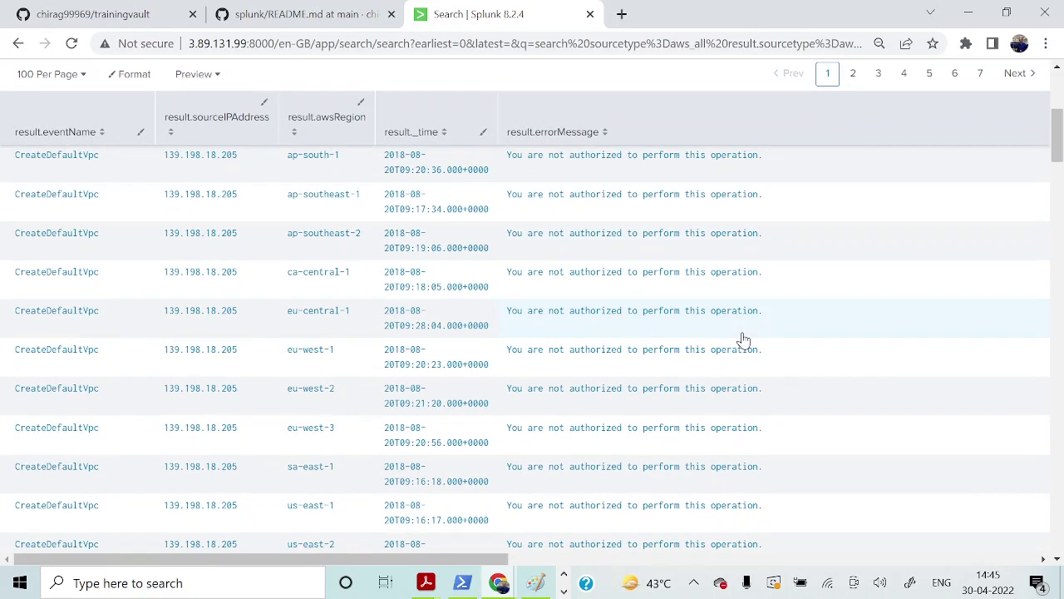
pyautogui.scroll(4, 744, 339)
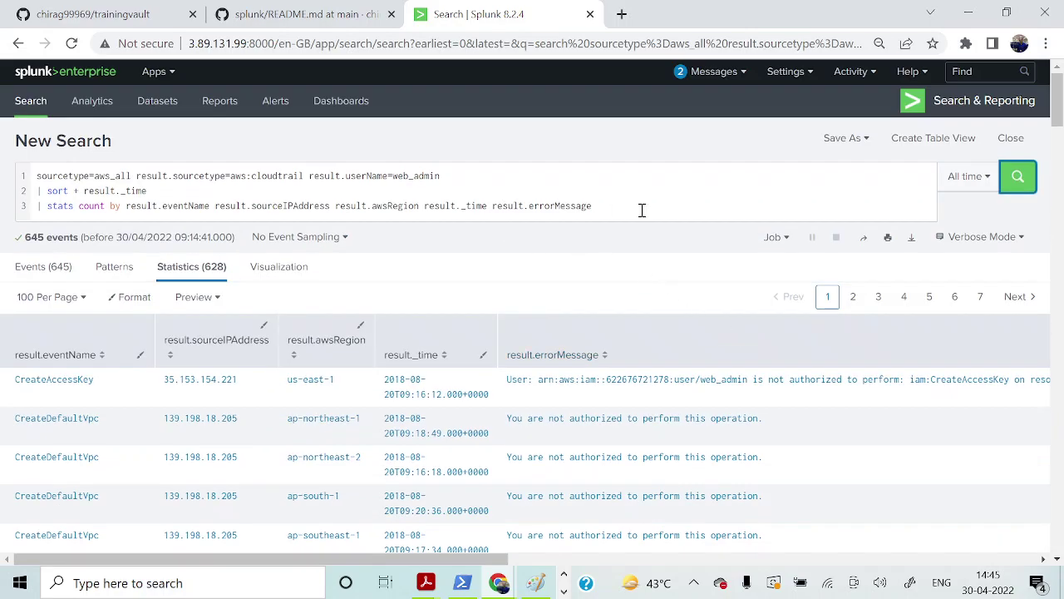
pyautogui.hotkey('alt', 'Tab')
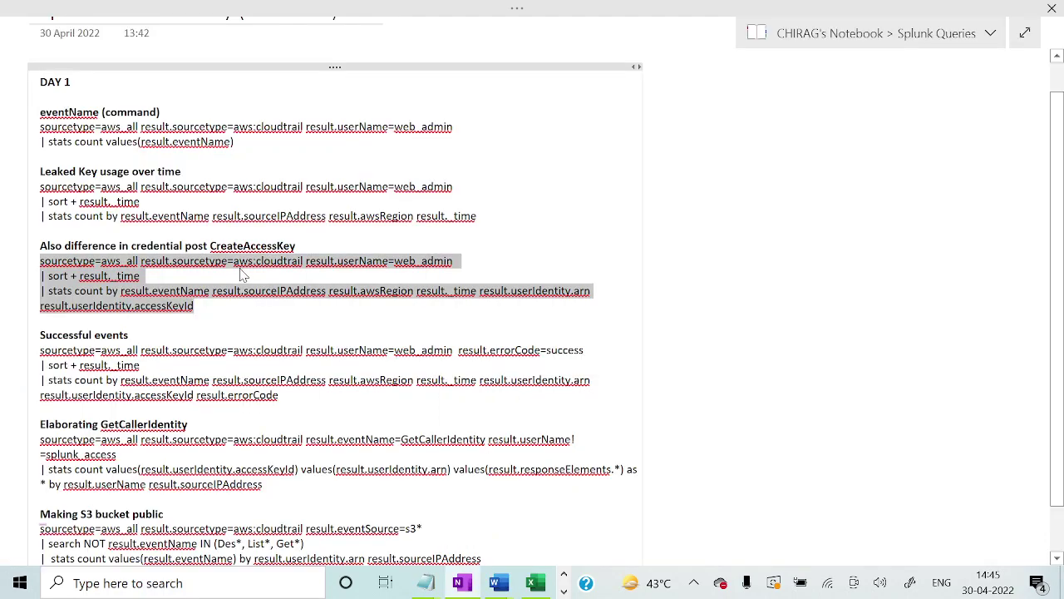
# - Run the web_admin query grouped by user identity ARN and access key ID, highlighting accessKeyId
pyautogui.hotkey('alt', 'Tab')
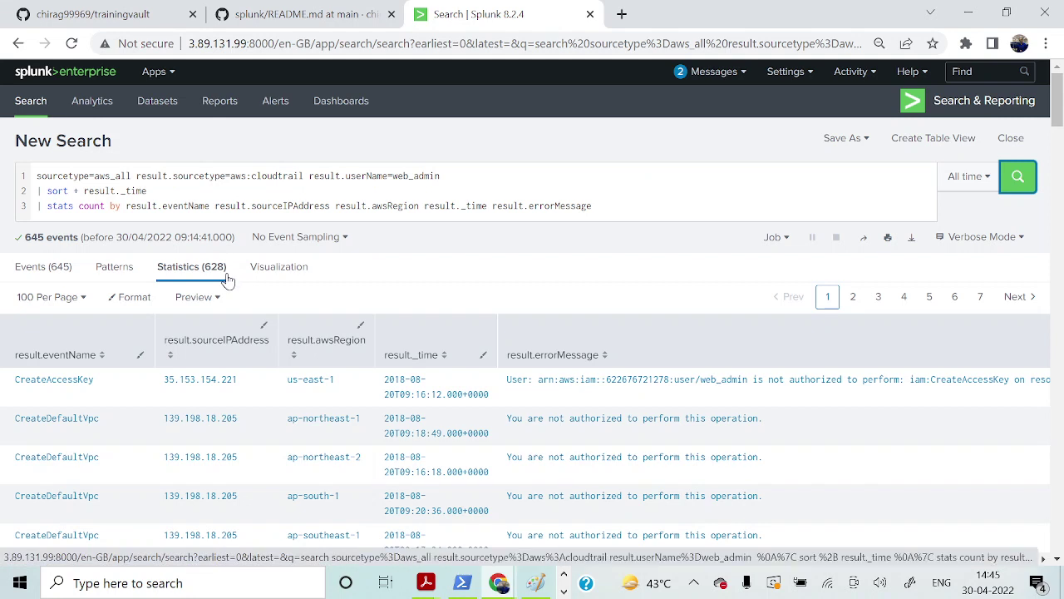
pyautogui.click(624, 214)
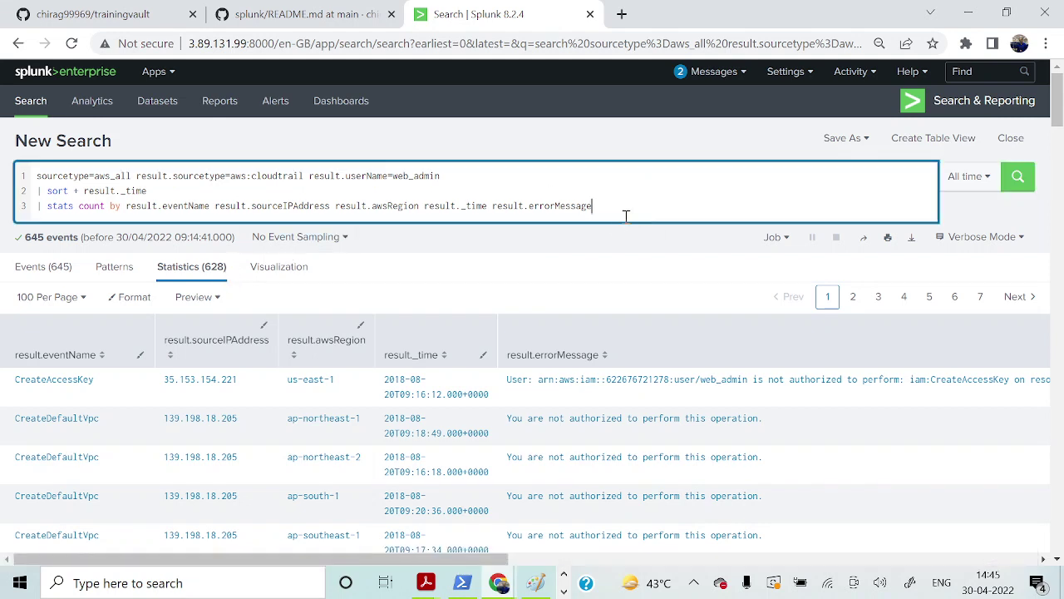
pyautogui.hotkey('ctrl', 'a')
pyautogui.hotkey('ctrl', 'v')
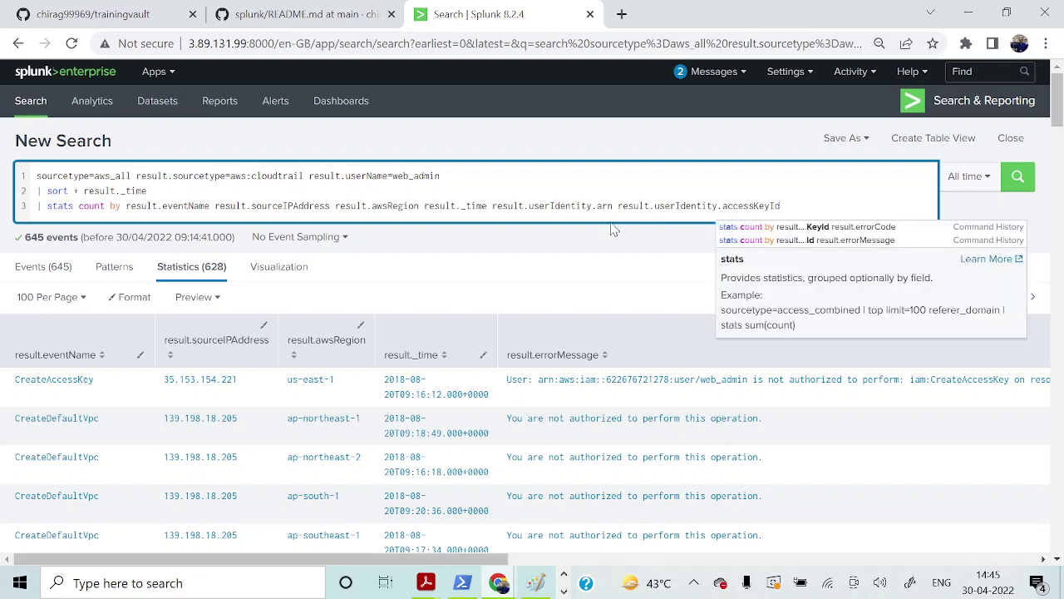
pyautogui.click(1018, 178)
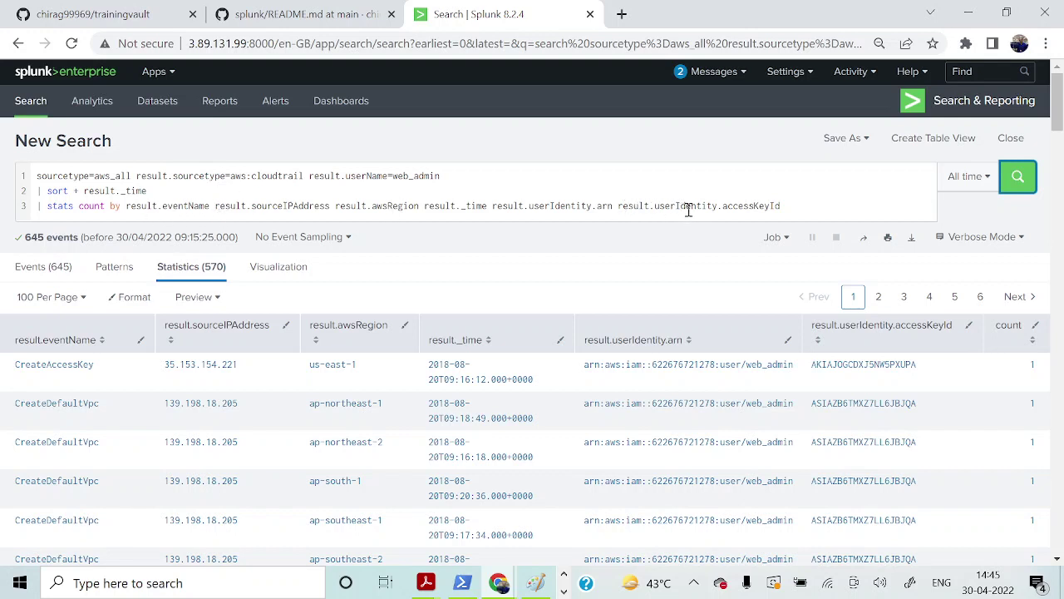
pyautogui.moveTo(782, 205); pyautogui.dragTo(724, 214)
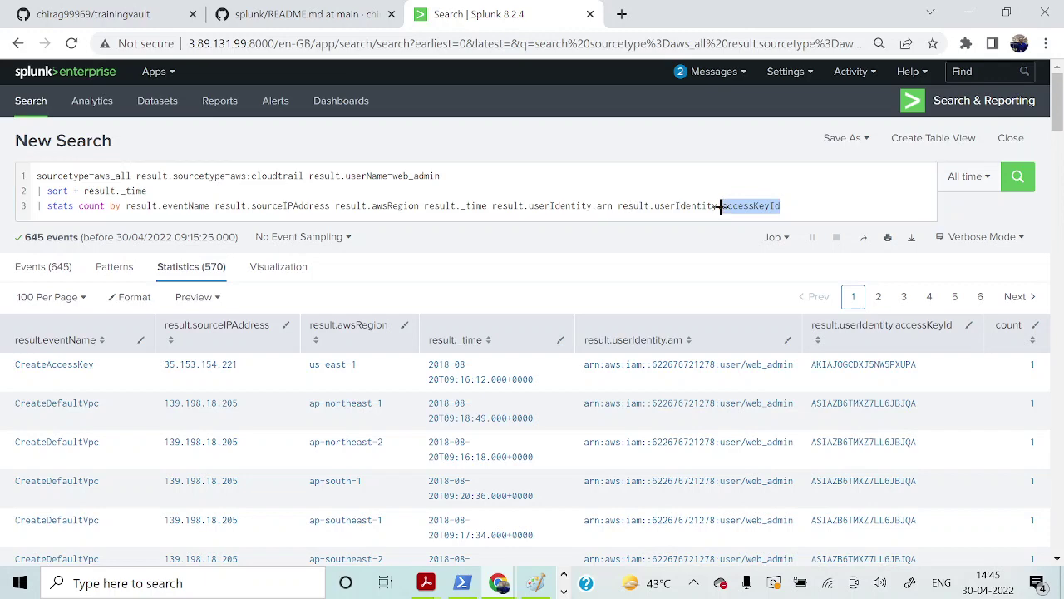
pyautogui.hotkey('alt', 'Tab')
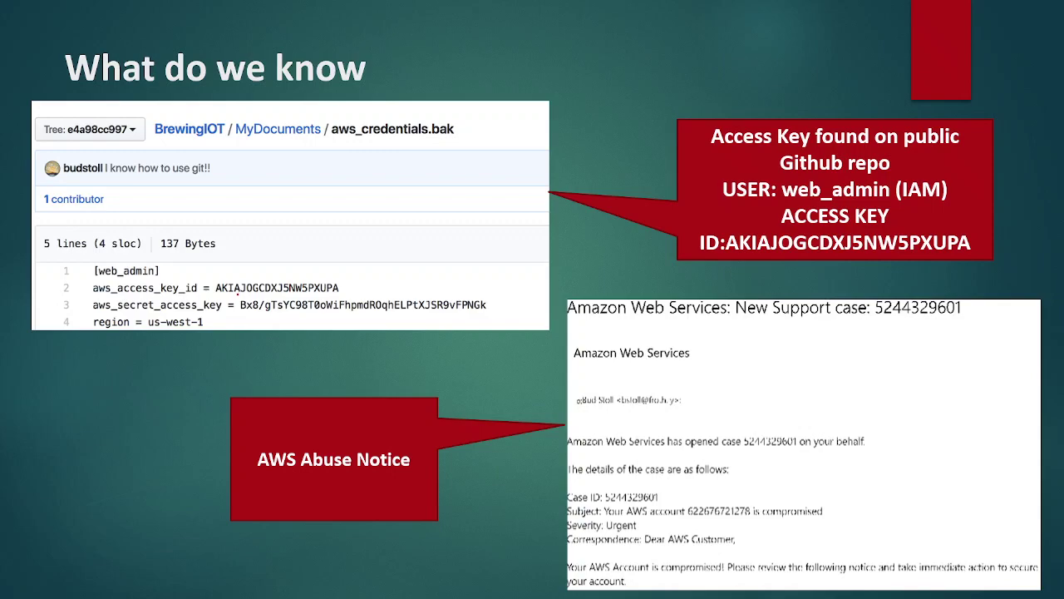
# - Return to the Splunk results showing each event's user ARN and access key ID
pyautogui.hotkey('alt', 'Tab')
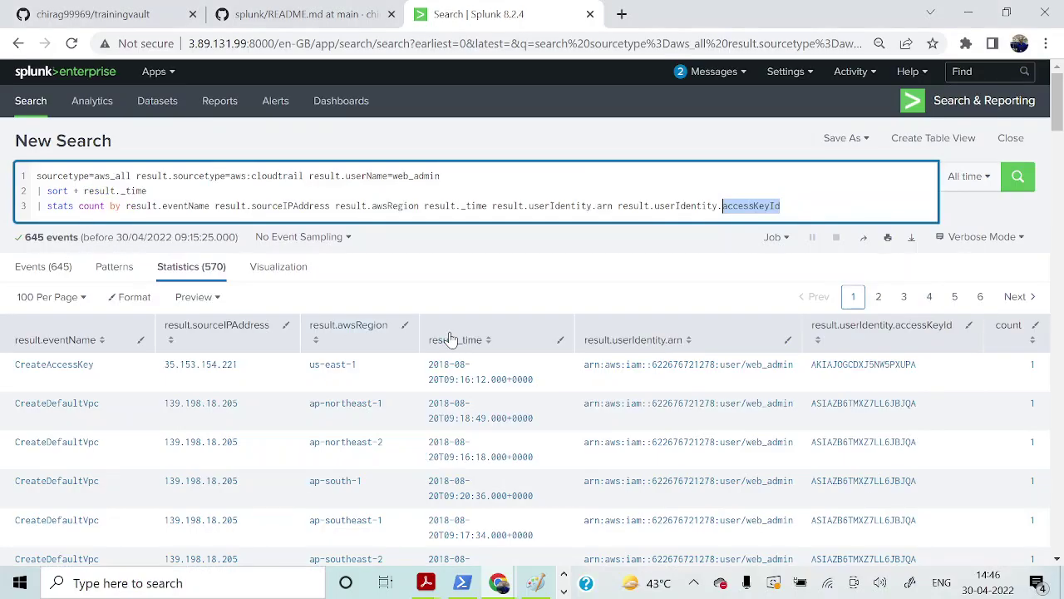
pyautogui.scroll(-2, 587, 411)
pyautogui.scroll(1, 593, 407)
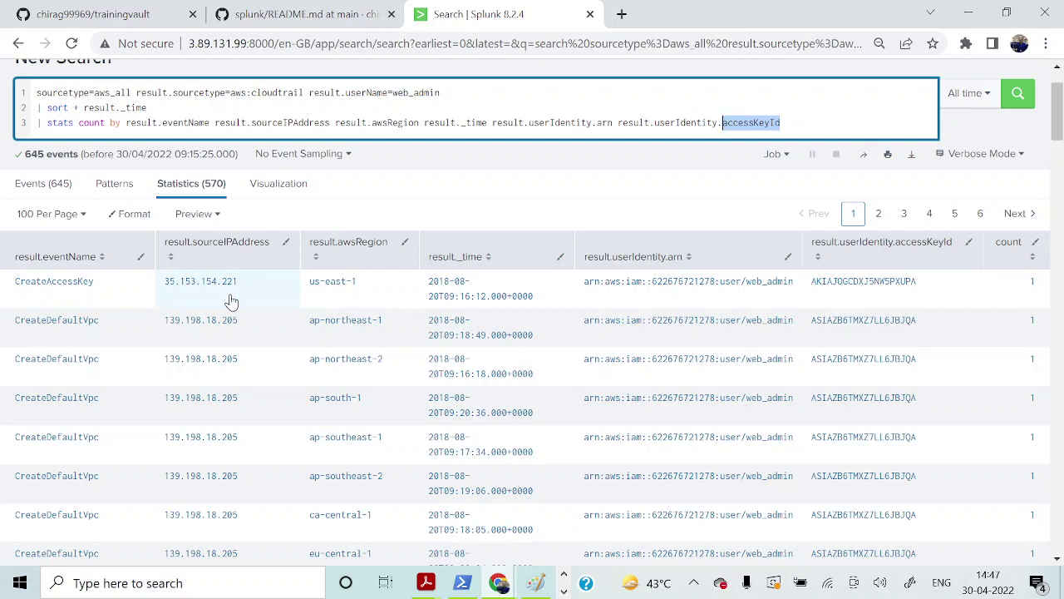
# - Paste the OneNote 'Successful events' query (result.errorCode=success) over the current Splunk search
pyautogui.hotkey('alt', 'Tab')
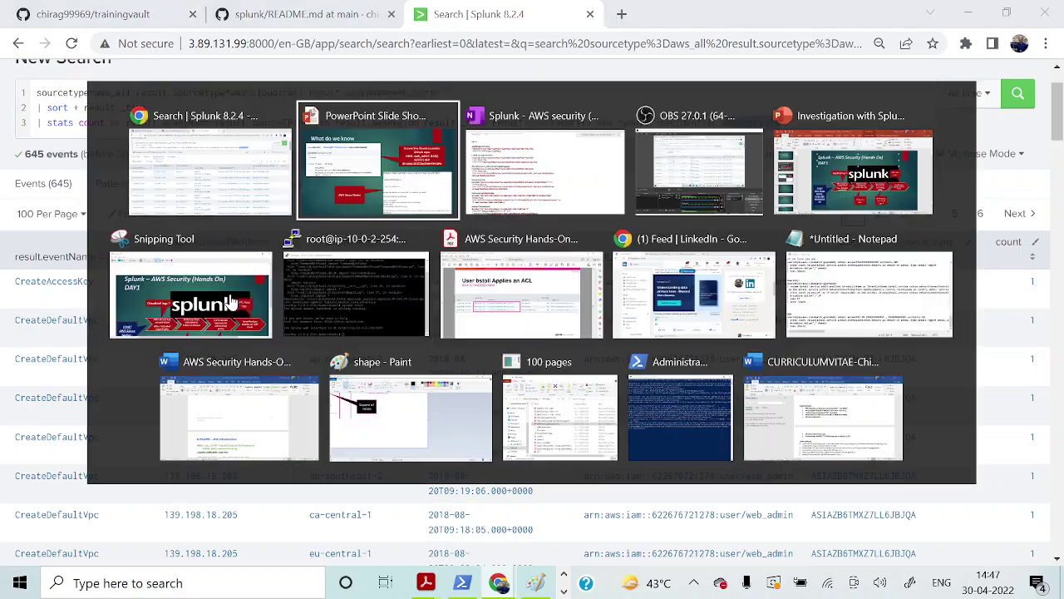
pyautogui.hotkey('alt', 'Tab')
pyautogui.tripleClick(235, 305)
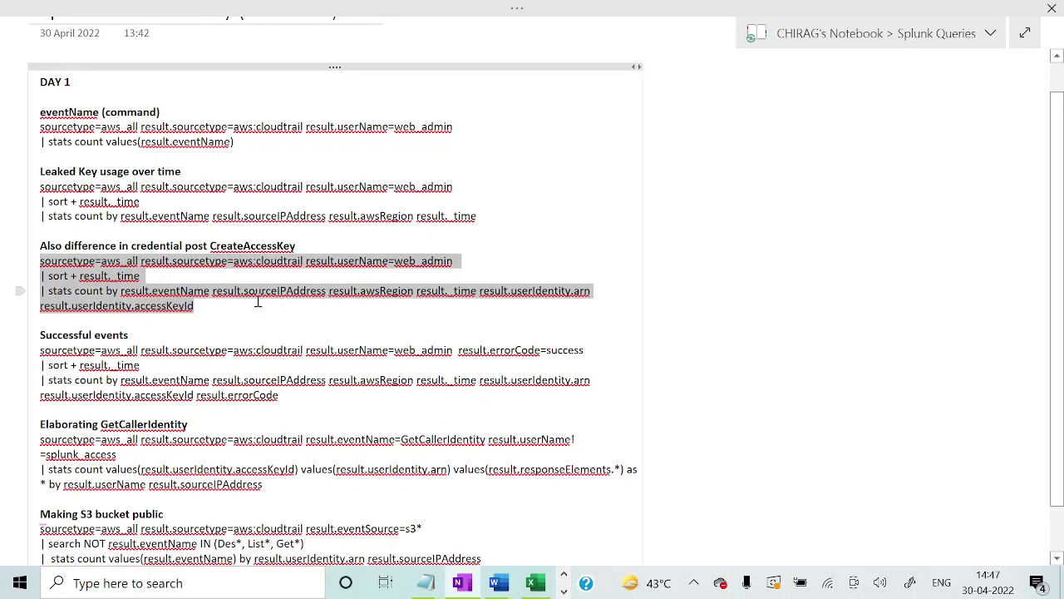
pyautogui.scroll(-1, 209, 359)
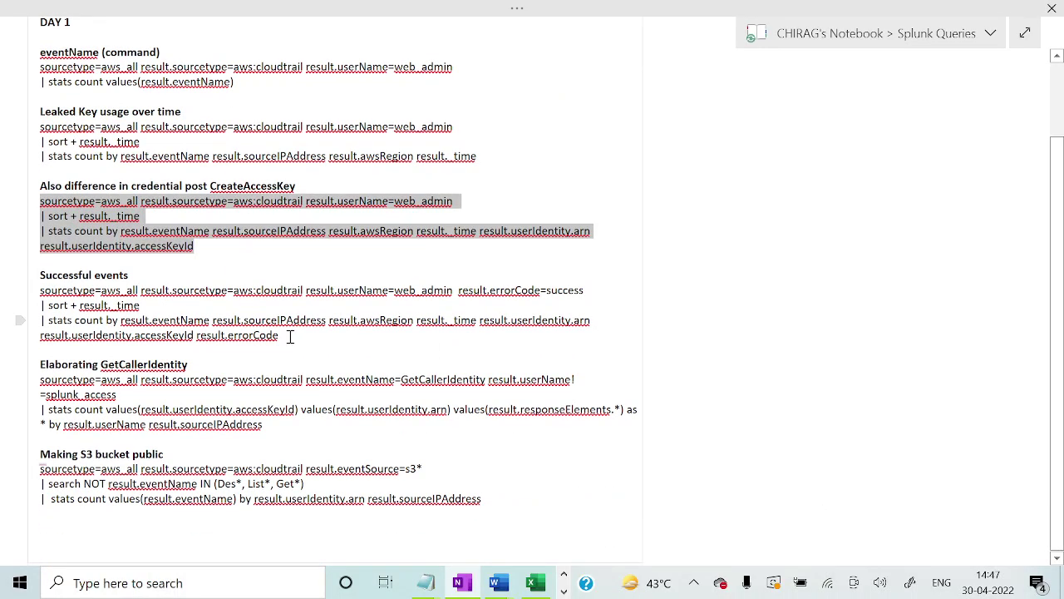
pyautogui.moveTo(291, 334); pyautogui.dragTo(38, 290)
pyautogui.hotkey('ctrl', 'c')
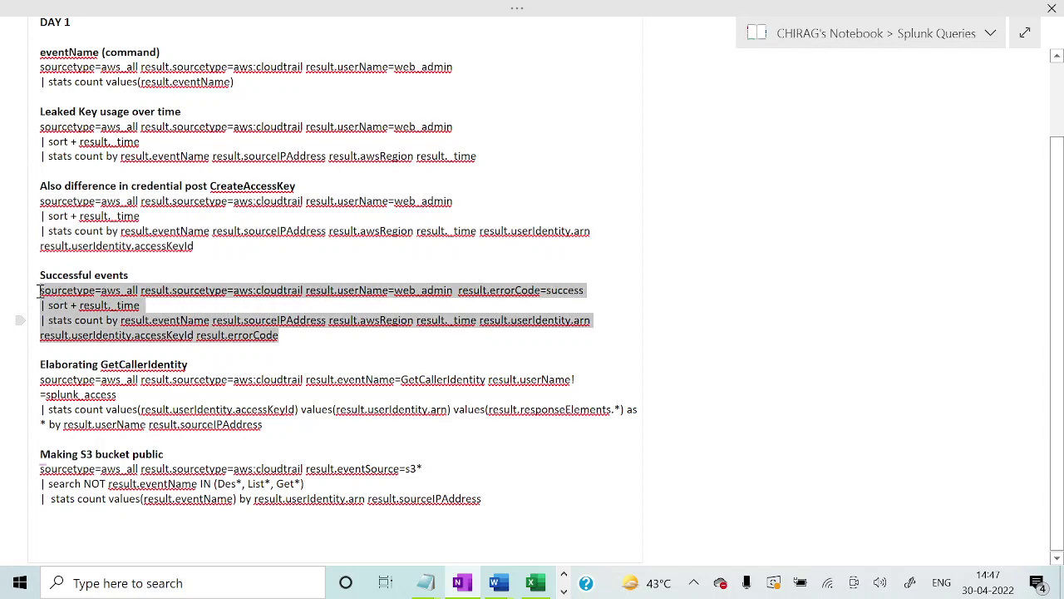
pyautogui.hotkey('alt', 'Tab')
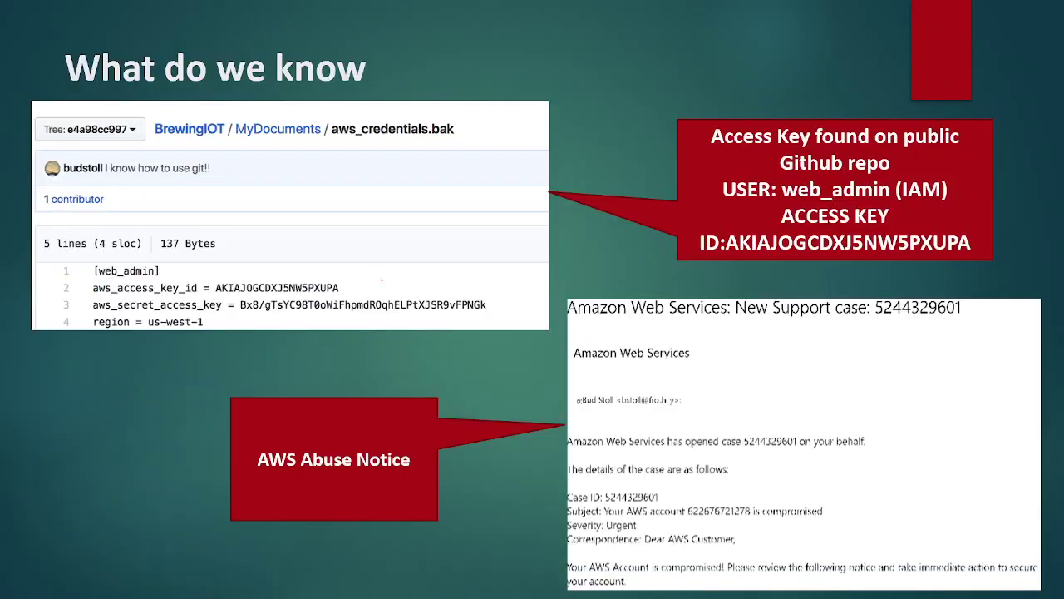
pyautogui.hotkey('alt', 'Tab')
pyautogui.hotkey('alt', 'Tab')
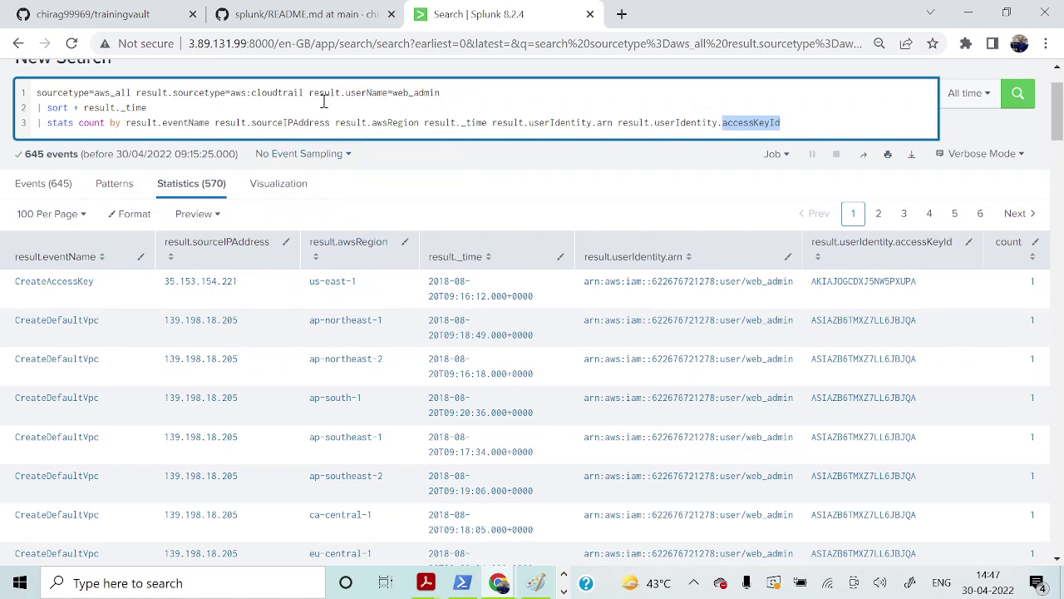
pyautogui.hotkey('ctrl', 'a')
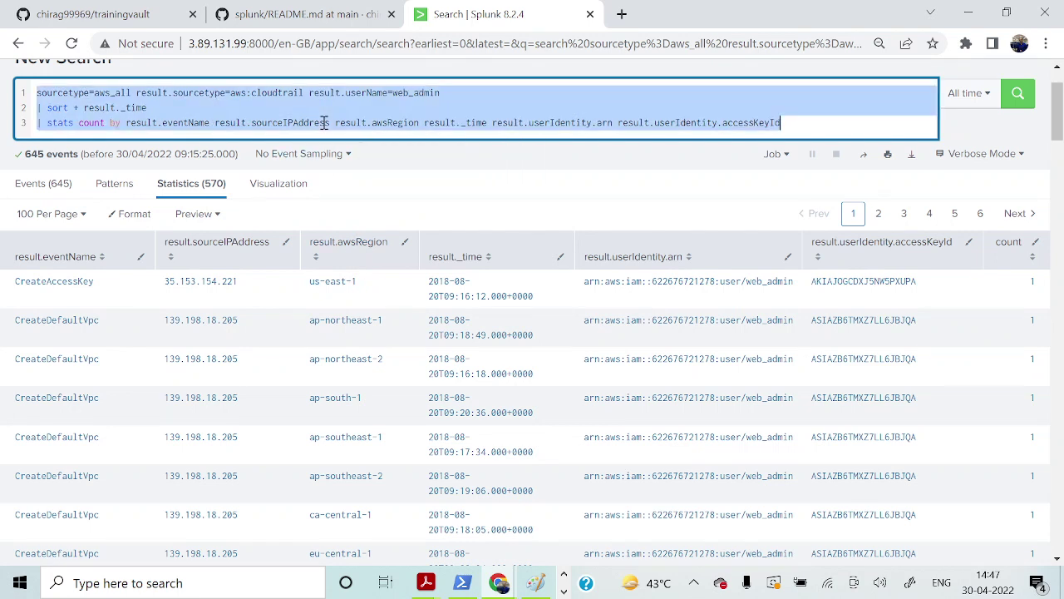
pyautogui.hotkey('ctrl', 'v')
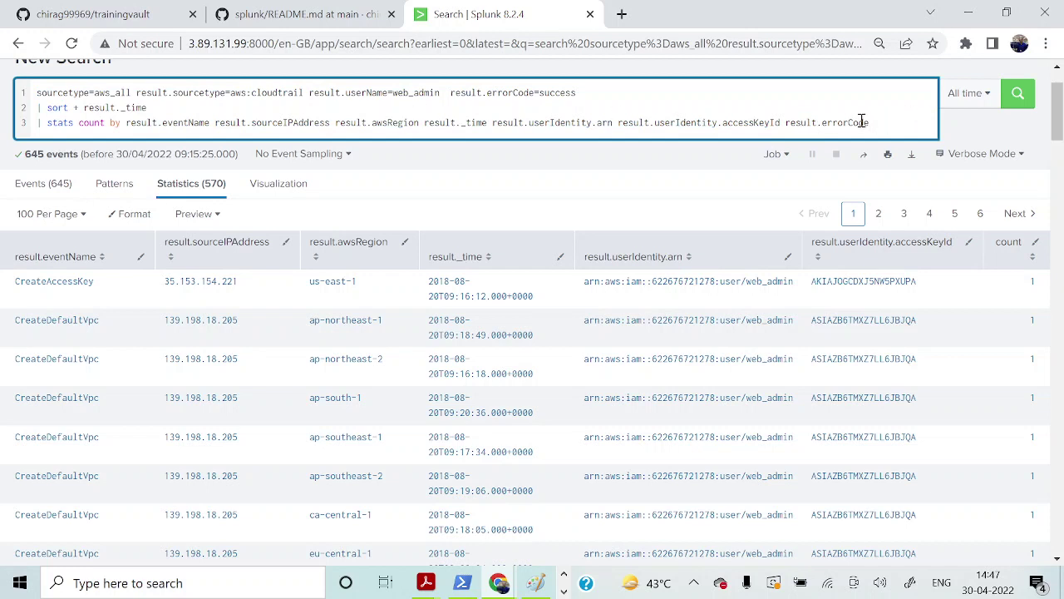
# - Run the success-only search and review its 17 events, mostly GetCallerIdentity plus one GetSessionToken
pyautogui.click(1019, 96)
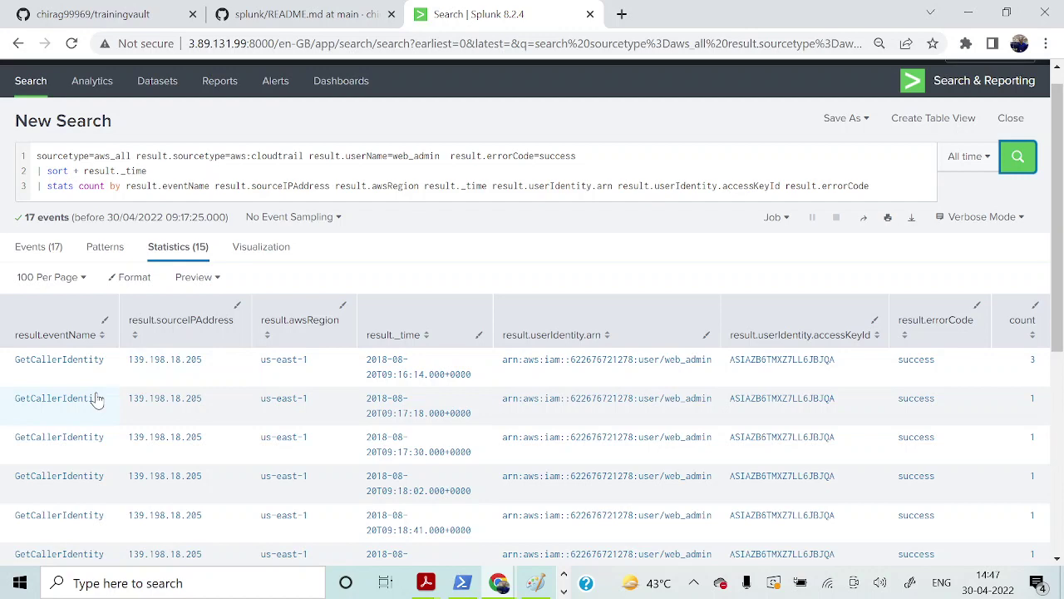
pyautogui.scroll(-1, 75, 382)
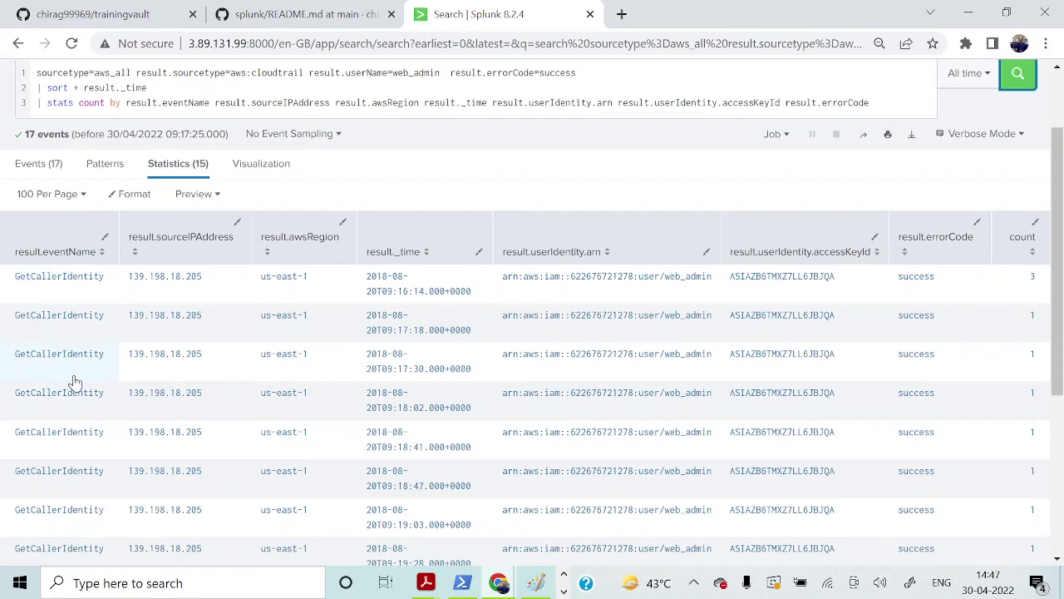
pyautogui.scroll(-4, 55, 378)
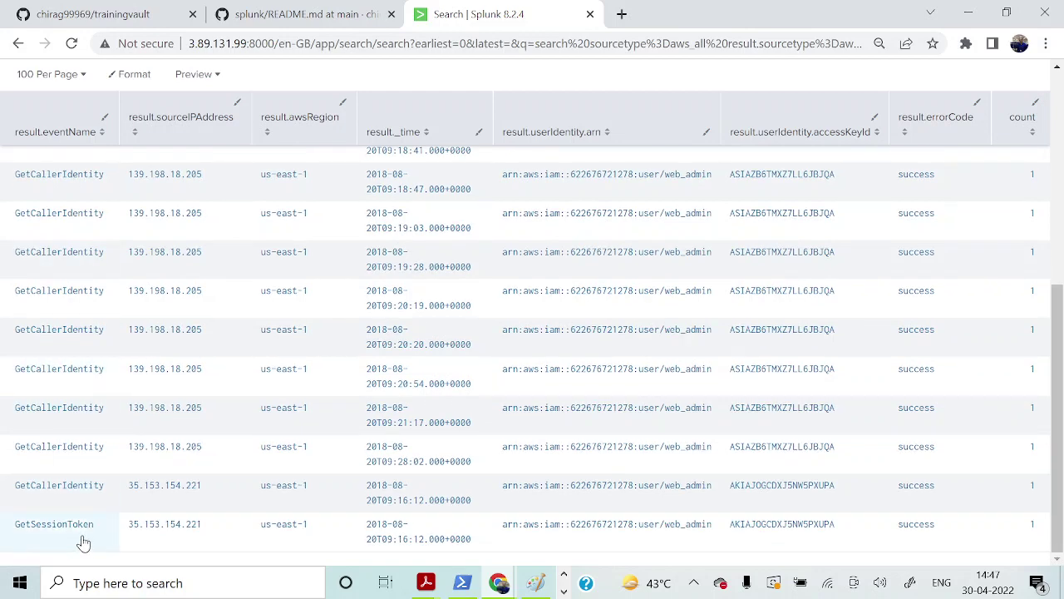
pyautogui.scroll(5, 84, 543)
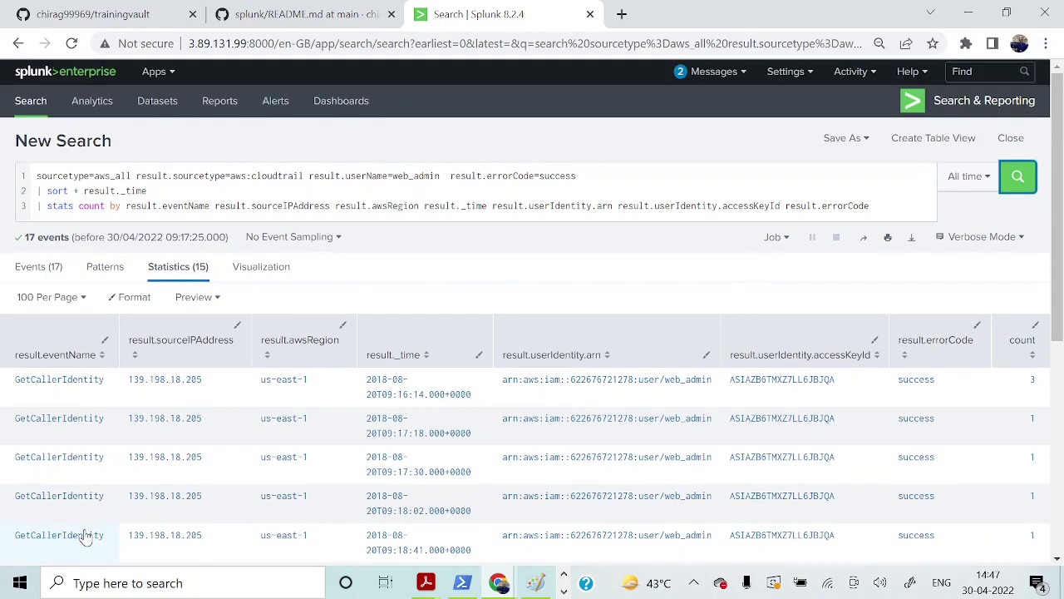
pyautogui.scroll(-5, 83, 537)
# - Open the web_admin GetSessionToken success event in a new search tab
pyautogui.click(90, 542)
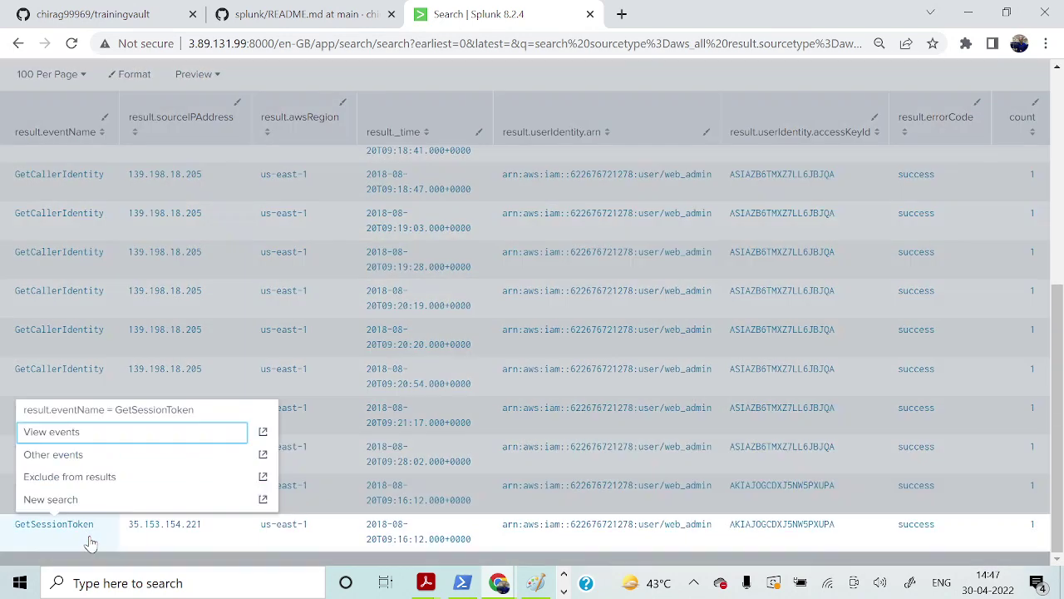
pyautogui.click(264, 432)
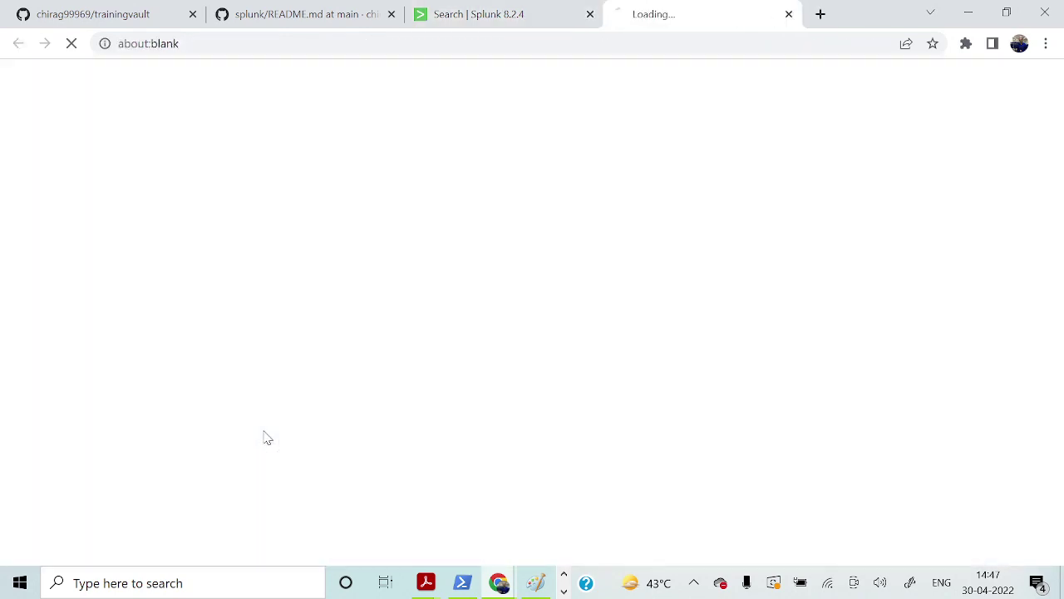
pyautogui.click(491, 12)
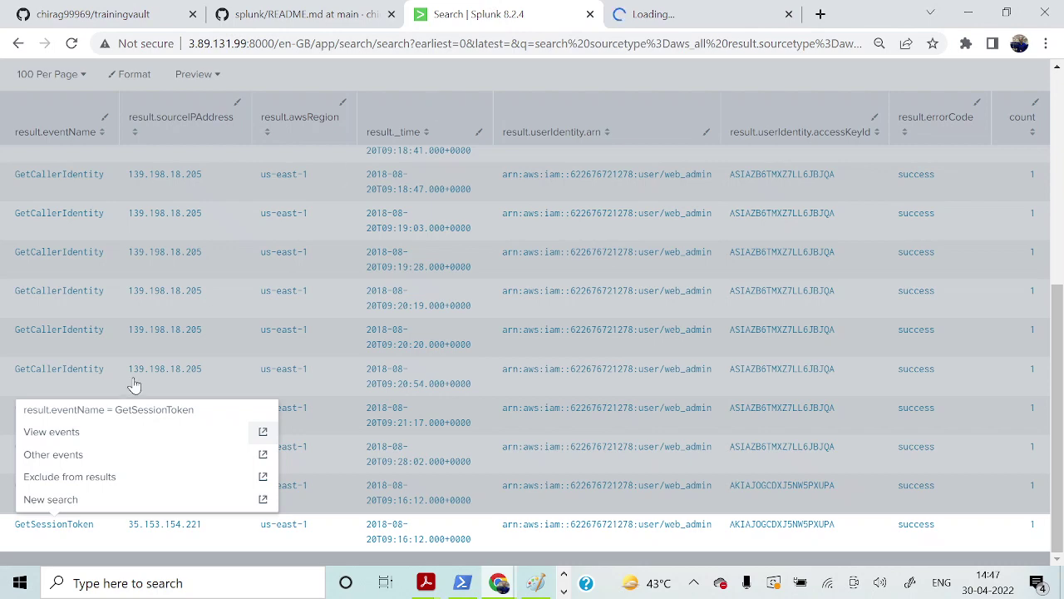
# - Open the GetCallerIdentity events in another new tab and switch to the new search tab
pyautogui.scroll(1, 66, 258)
pyautogui.scroll(3, 98, 194)
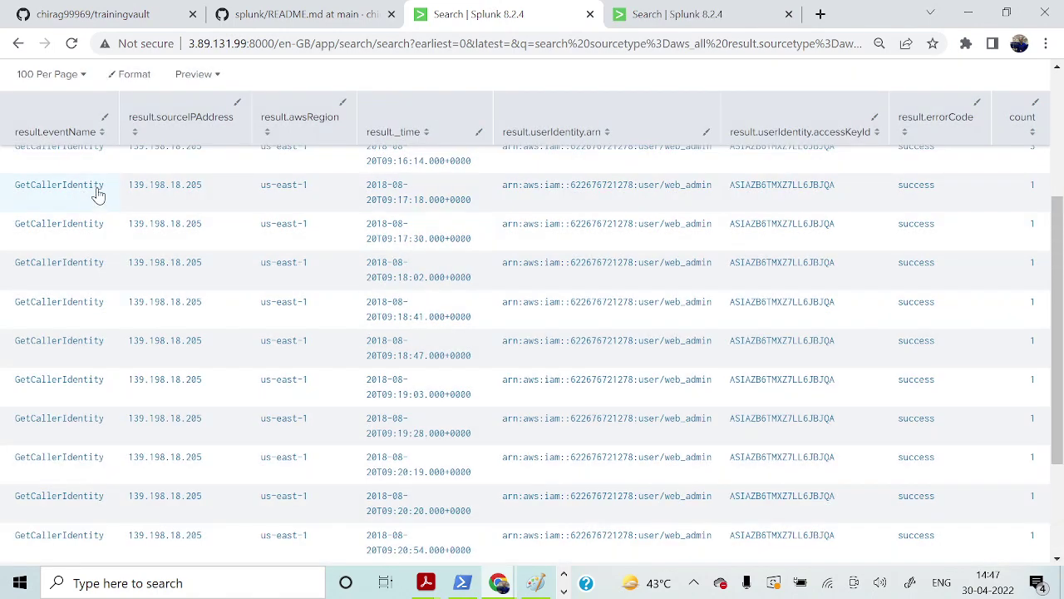
pyautogui.click(98, 194)
pyautogui.click(261, 233)
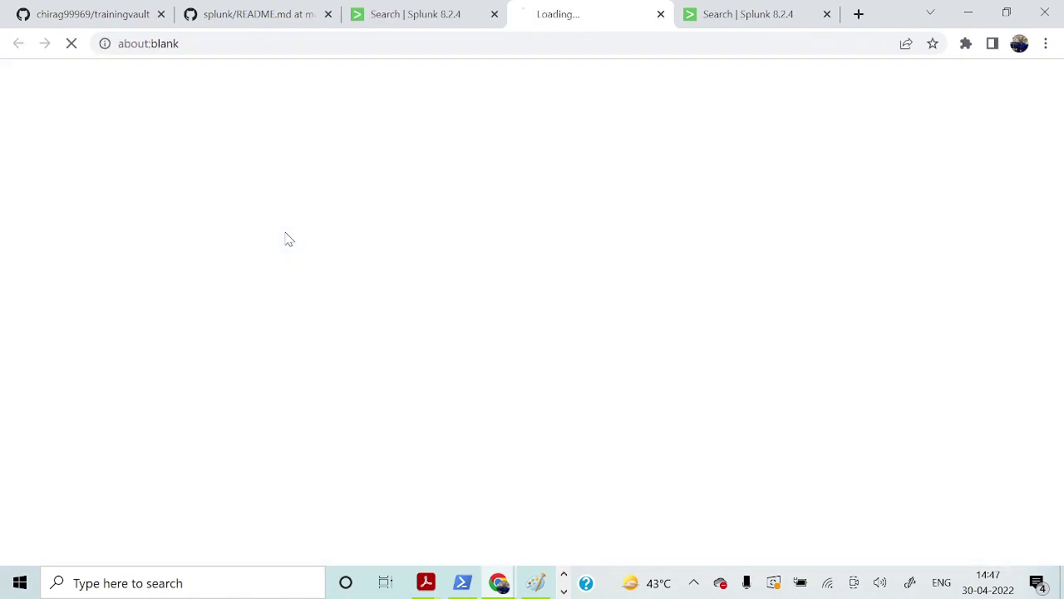
pyautogui.click(730, 12)
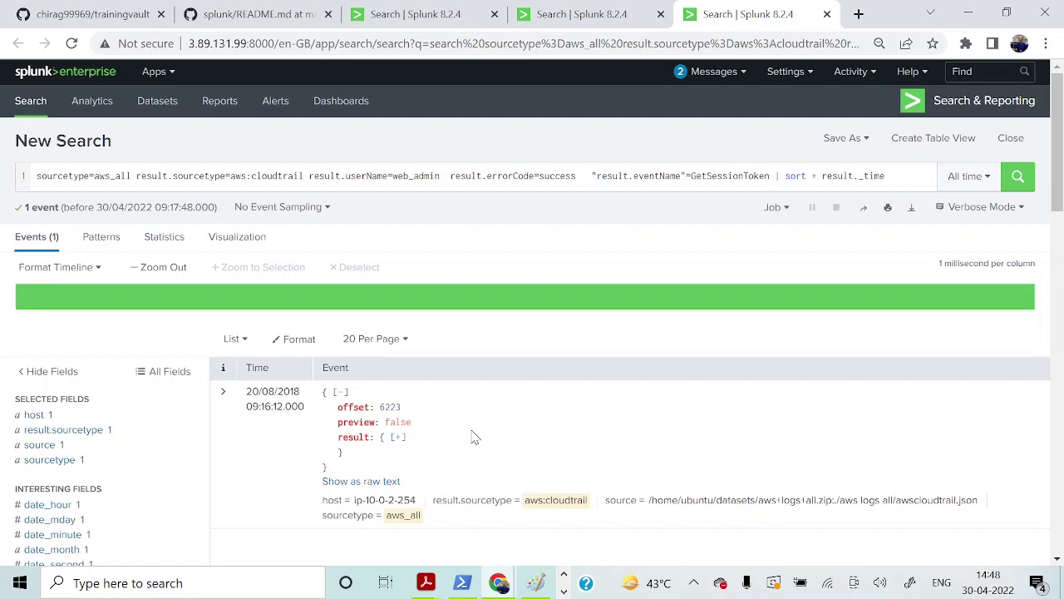
# - Expand the GetSessionToken event, revealing 129600-second duration, source IP 35.153.154.221 and credential expiry
pyautogui.scroll(-1, 474, 438)
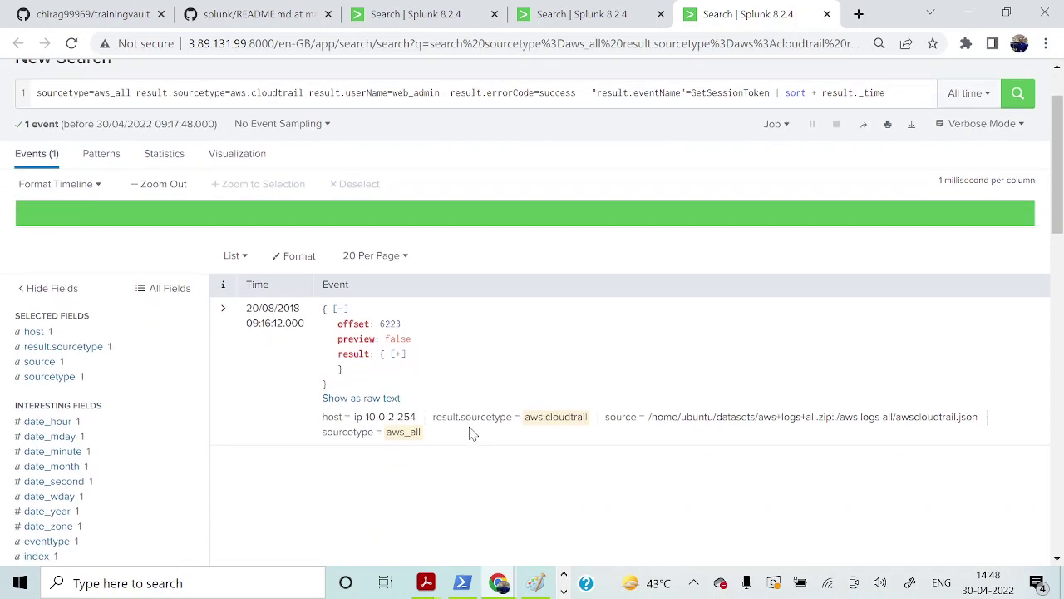
pyautogui.click(398, 353)
pyautogui.scroll(-2, 516, 472)
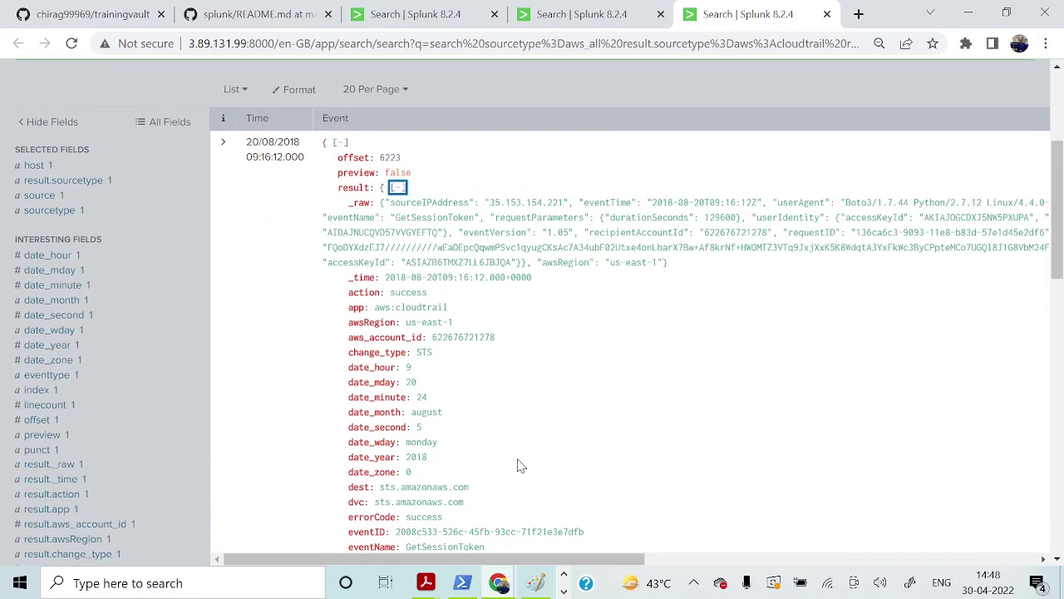
pyautogui.scroll(-1, 516, 472)
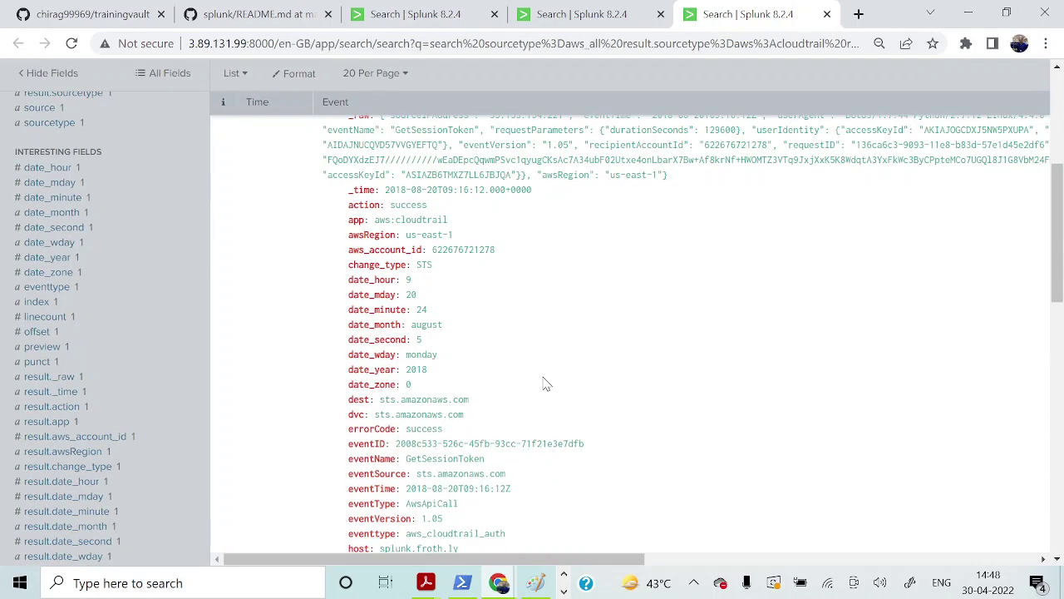
pyautogui.scroll(-3, 546, 387)
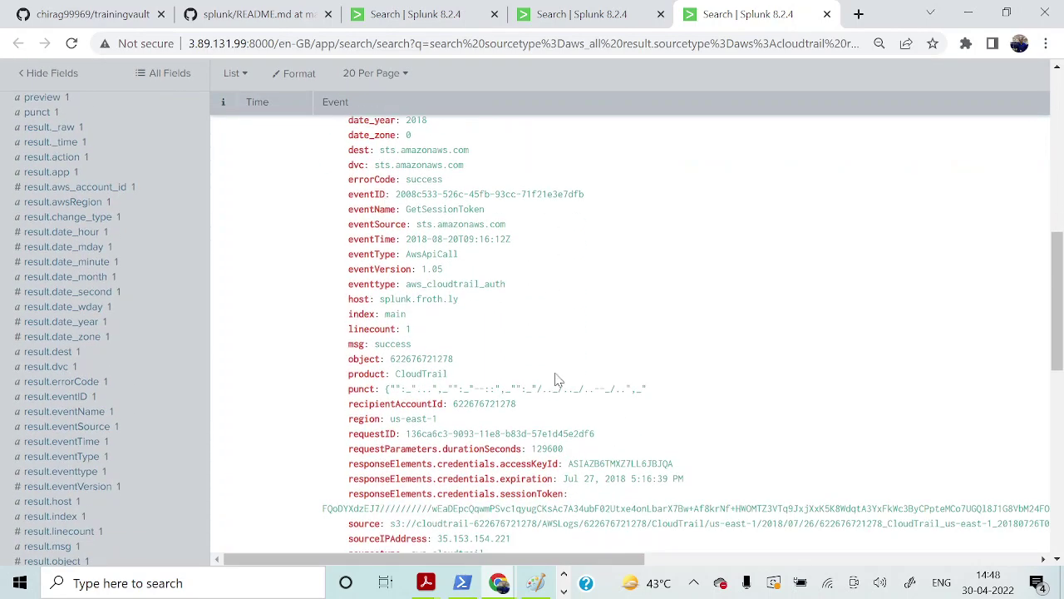
pyautogui.scroll(4, 526, 327)
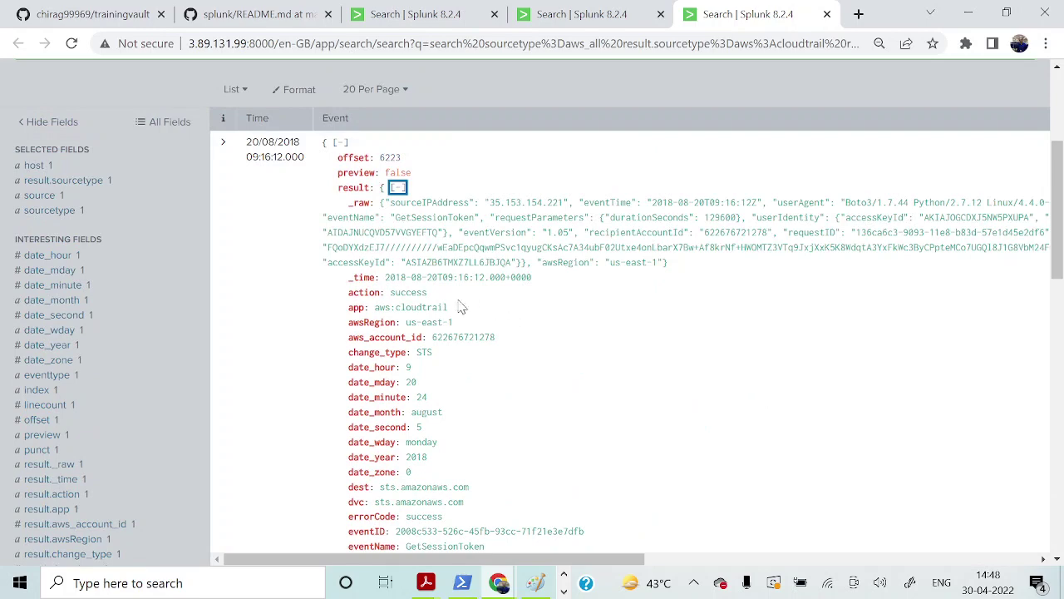
pyautogui.scroll(-3, 457, 308)
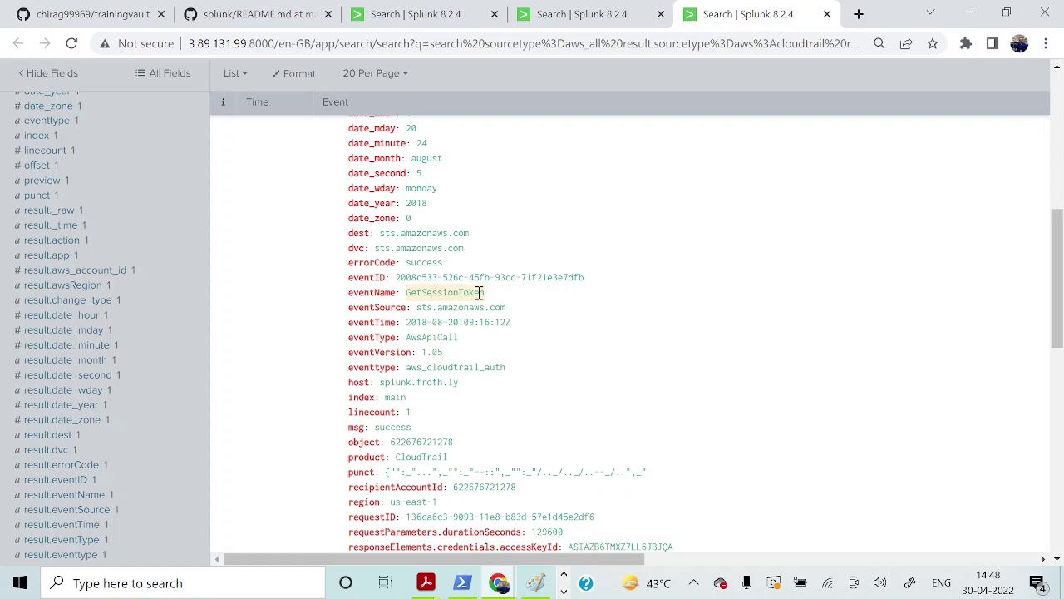
pyautogui.scroll(-2, 481, 298)
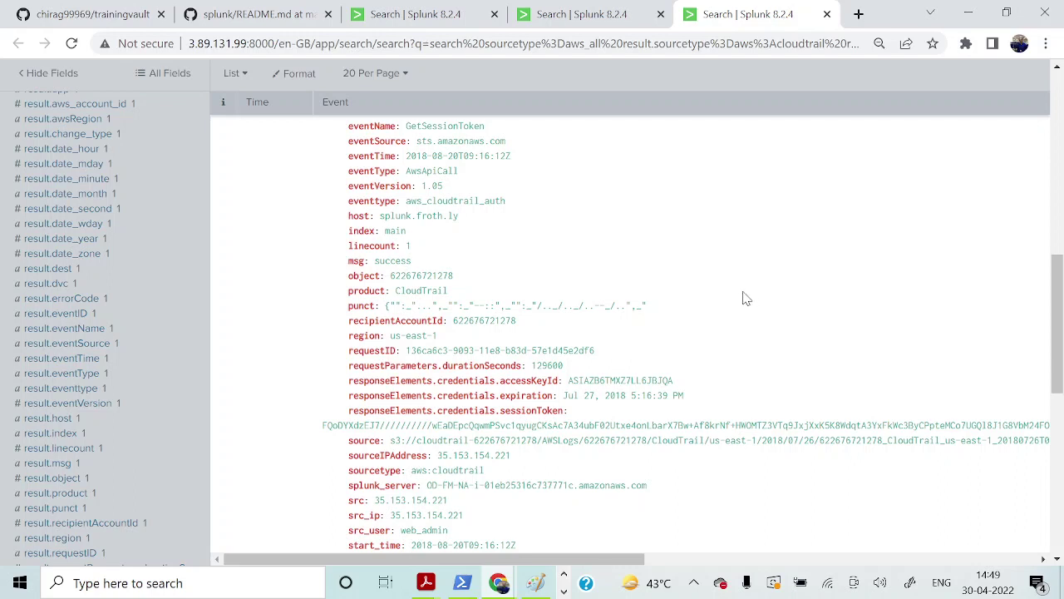
pyautogui.click(594, 15)
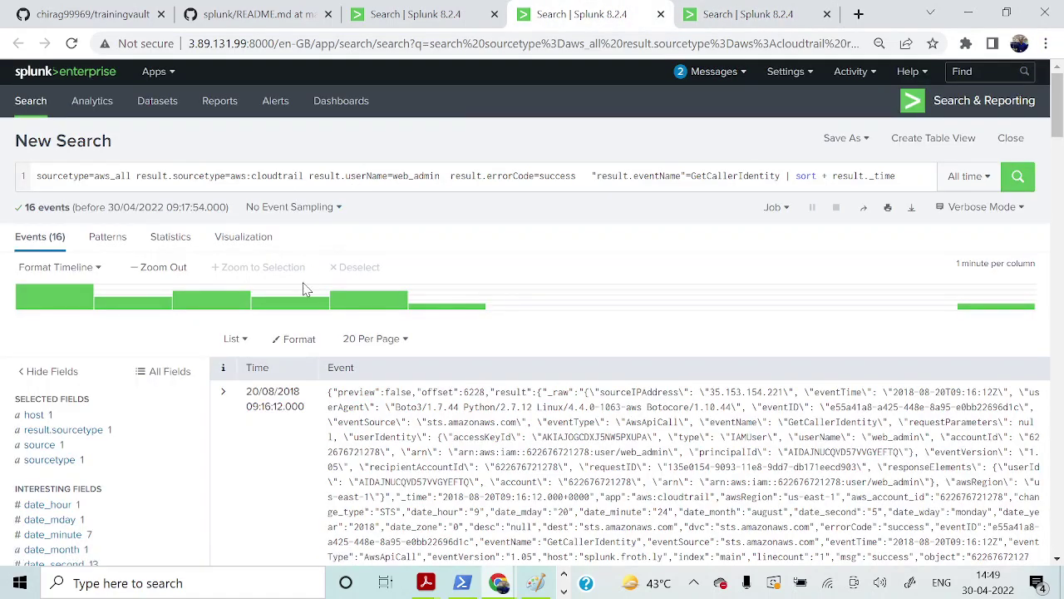
pyautogui.click(404, 16)
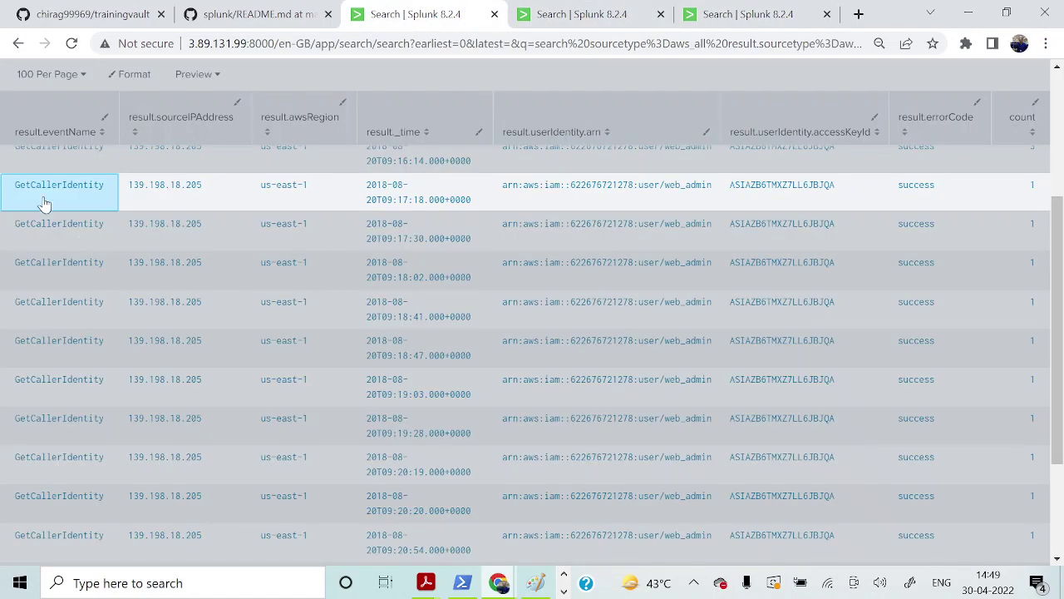
pyautogui.click(579, 15)
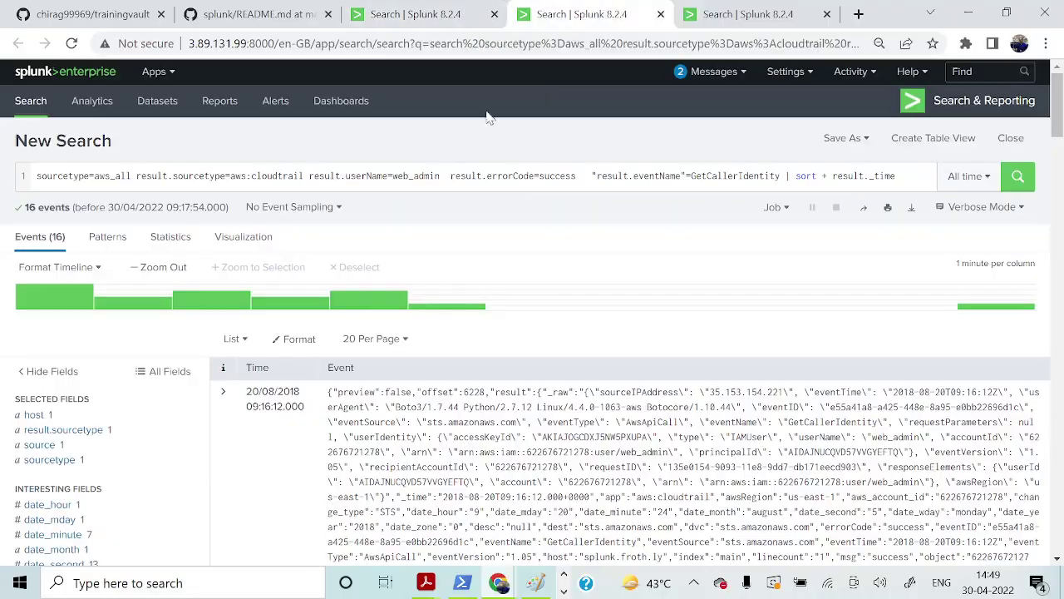
pyautogui.scroll(-3, 350, 278)
pyautogui.scroll(-5, 347, 285)
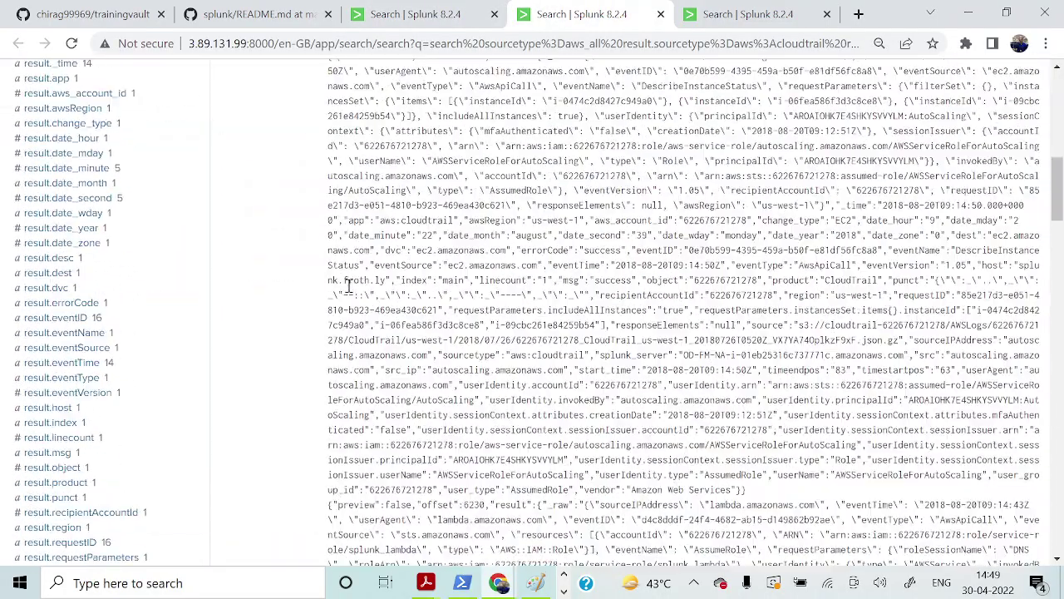
pyautogui.scroll(-10, 349, 285)
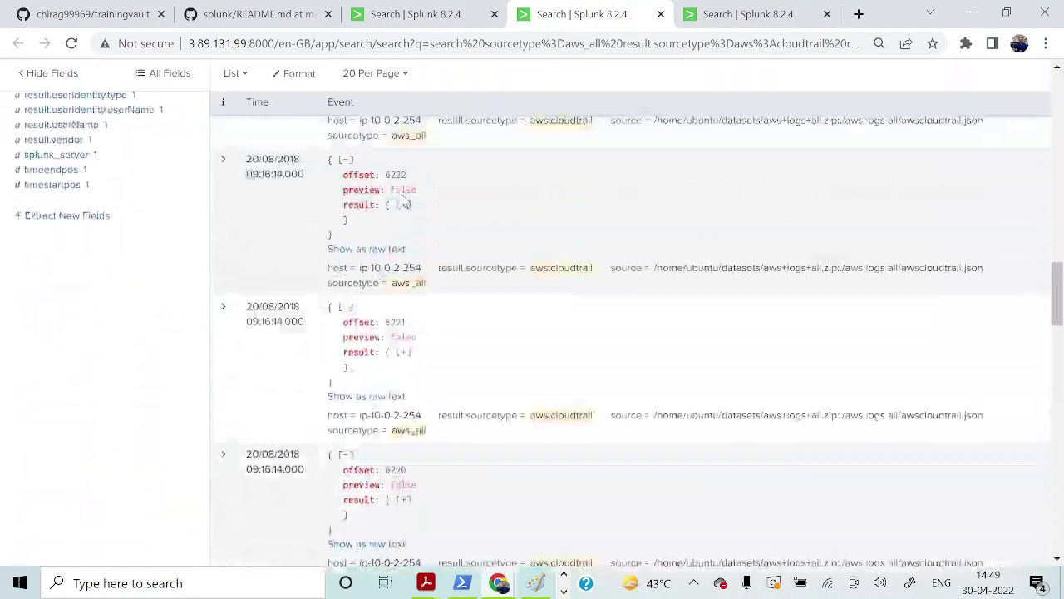
# - Expand that event's result fields, dated 20/08/2018 09:16:14
pyautogui.click(403, 204)
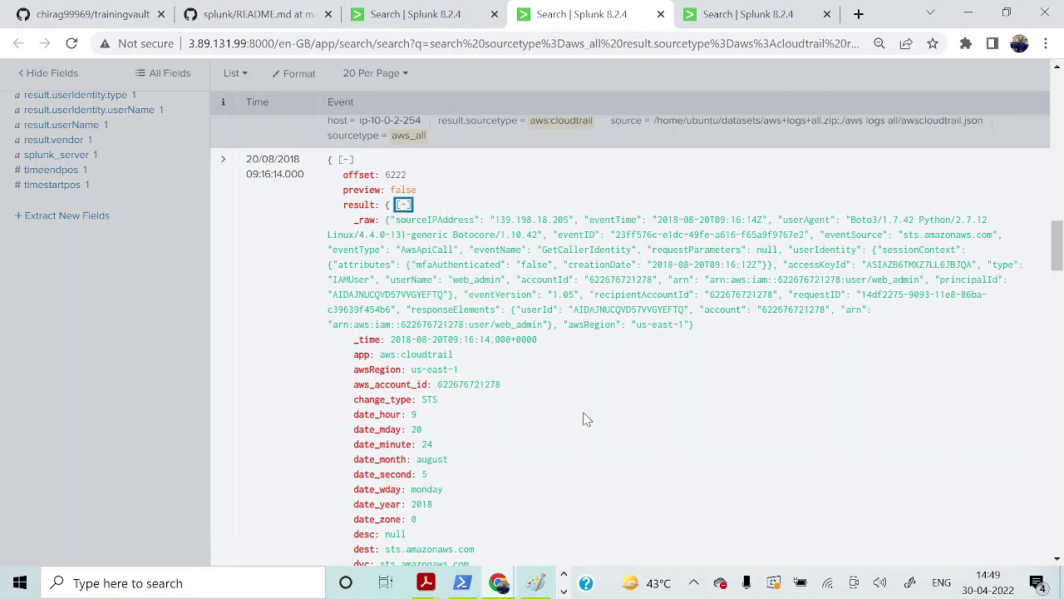
pyautogui.scroll(-4, 585, 418)
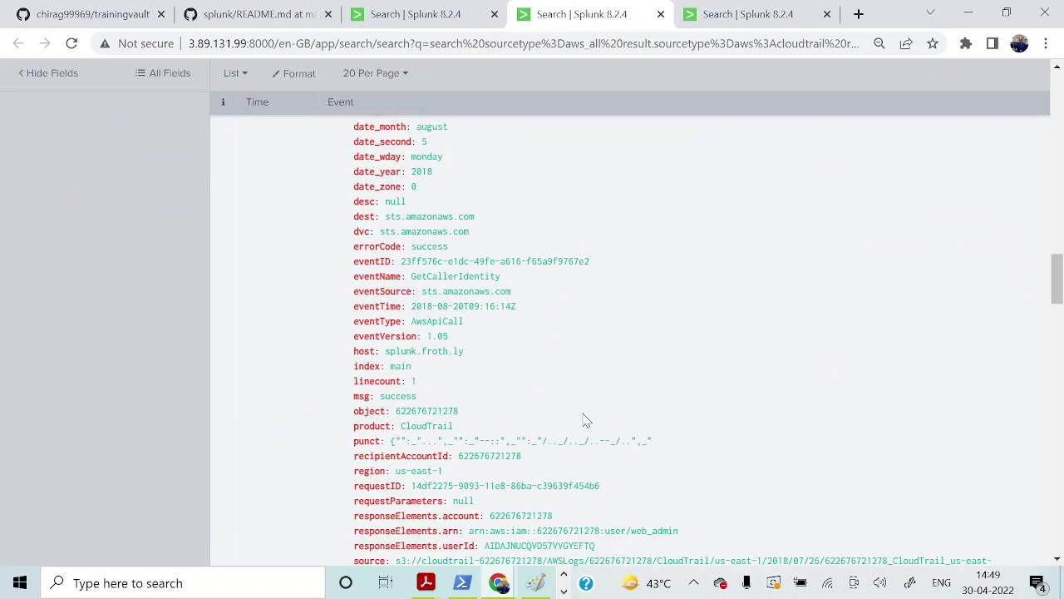
pyautogui.scroll(-3, 585, 420)
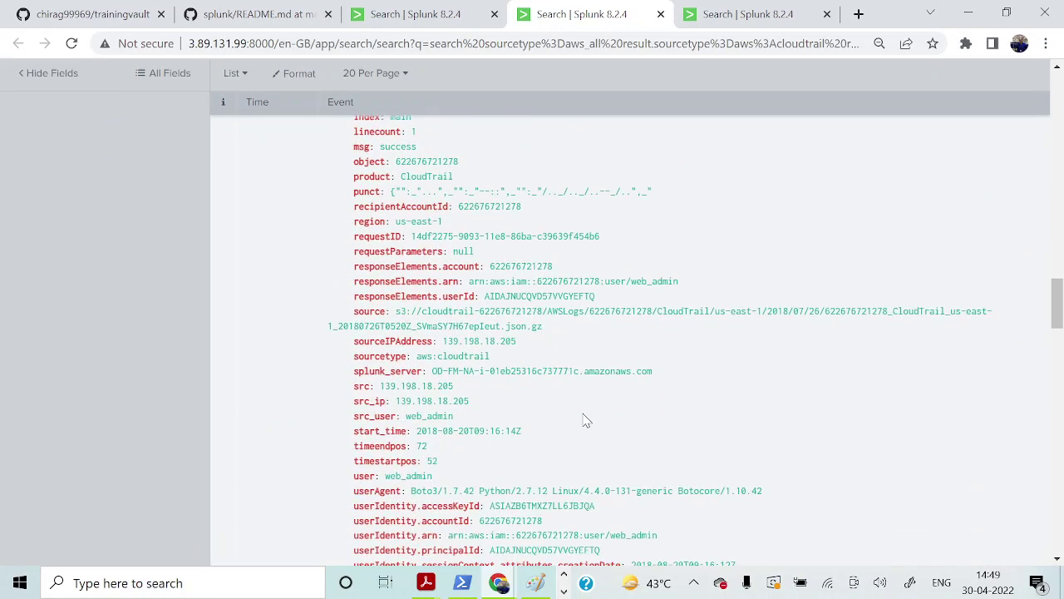
pyautogui.scroll(-1, 586, 420)
pyautogui.scroll(-1, 586, 420)
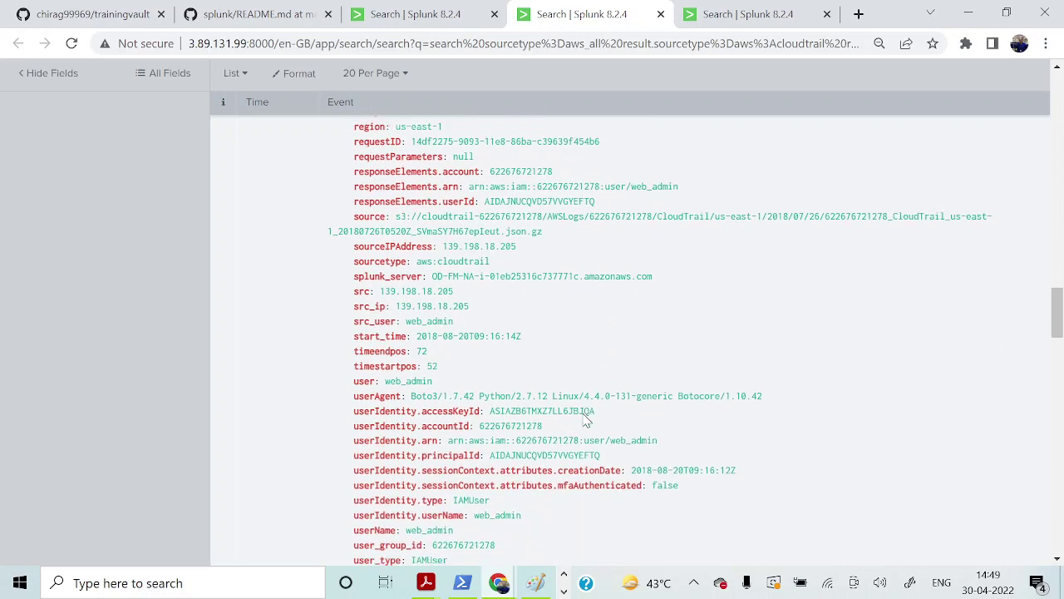
pyautogui.scroll(1, 585, 420)
pyautogui.scroll(-1, 585, 423)
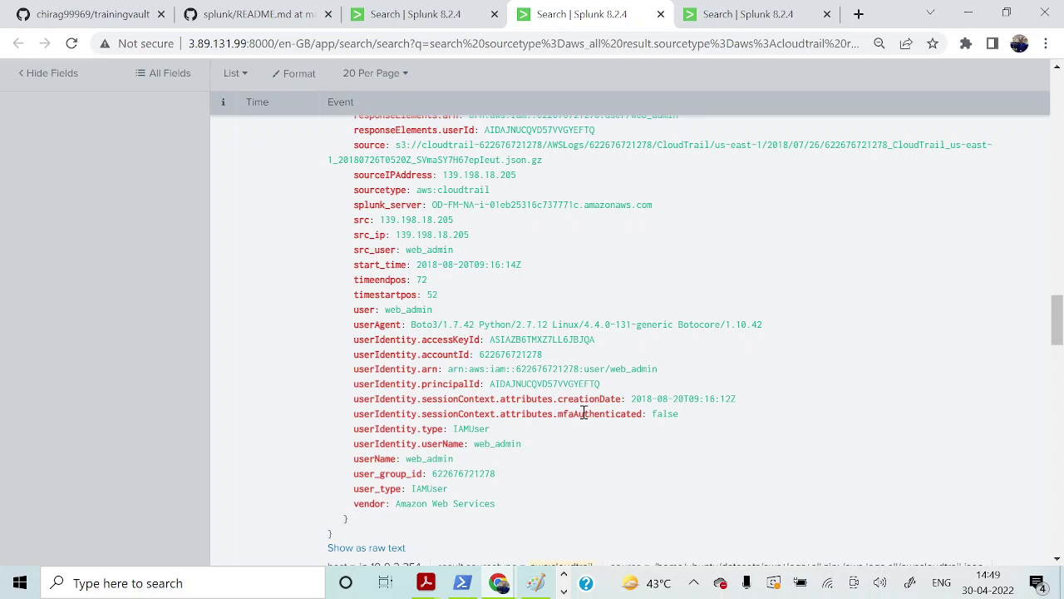
pyautogui.scroll(1, 585, 413)
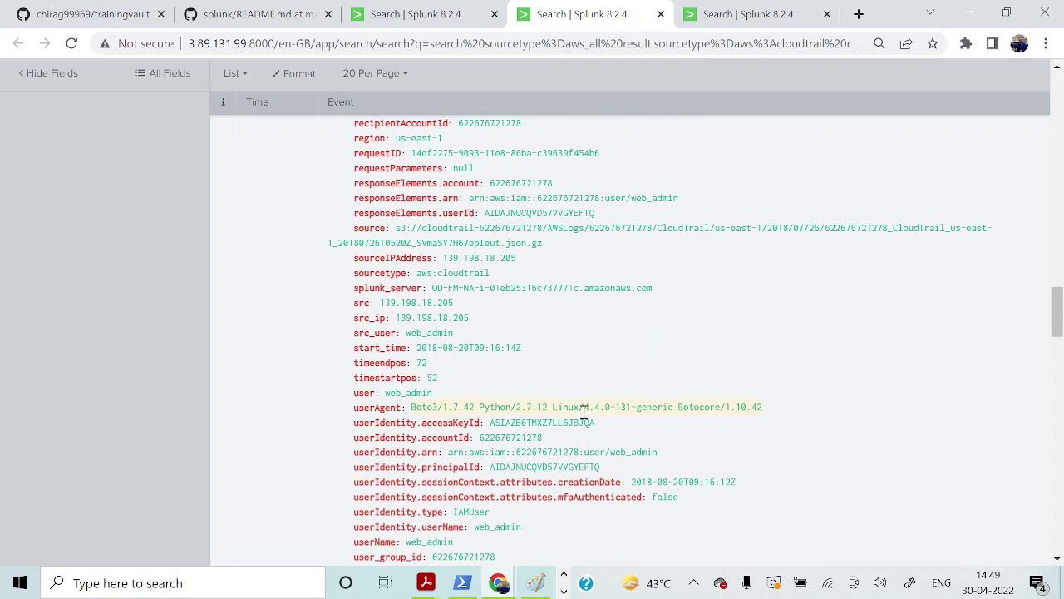
pyautogui.scroll(1, 582, 410)
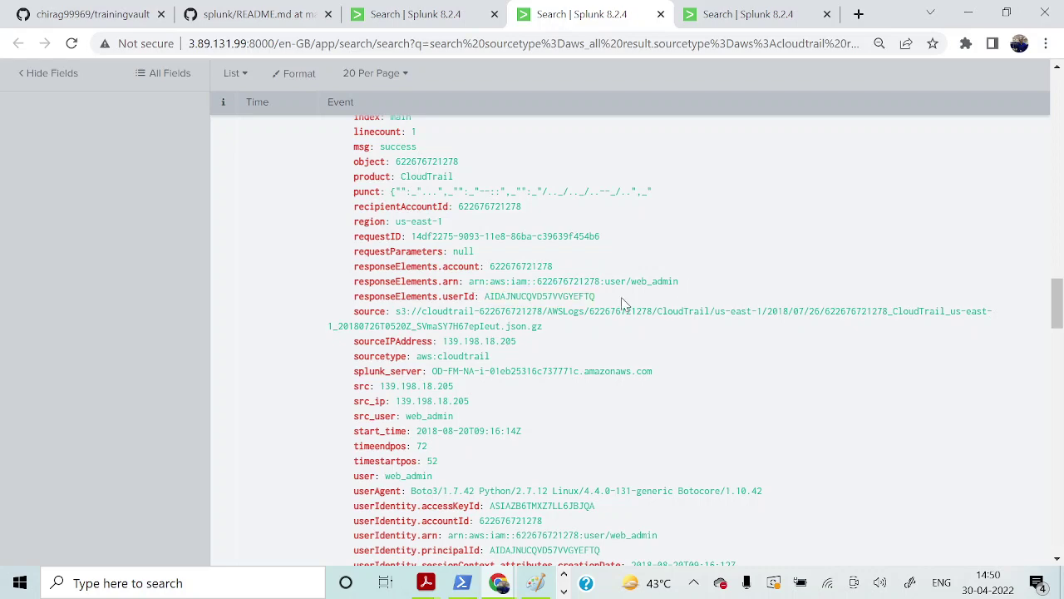
# - Select the Elaborating GetCallerIdentity query in the Splunk Queries notes, then return to Splunk
pyautogui.hotkey('alt', 'Tab')
pyautogui.press('Tab')
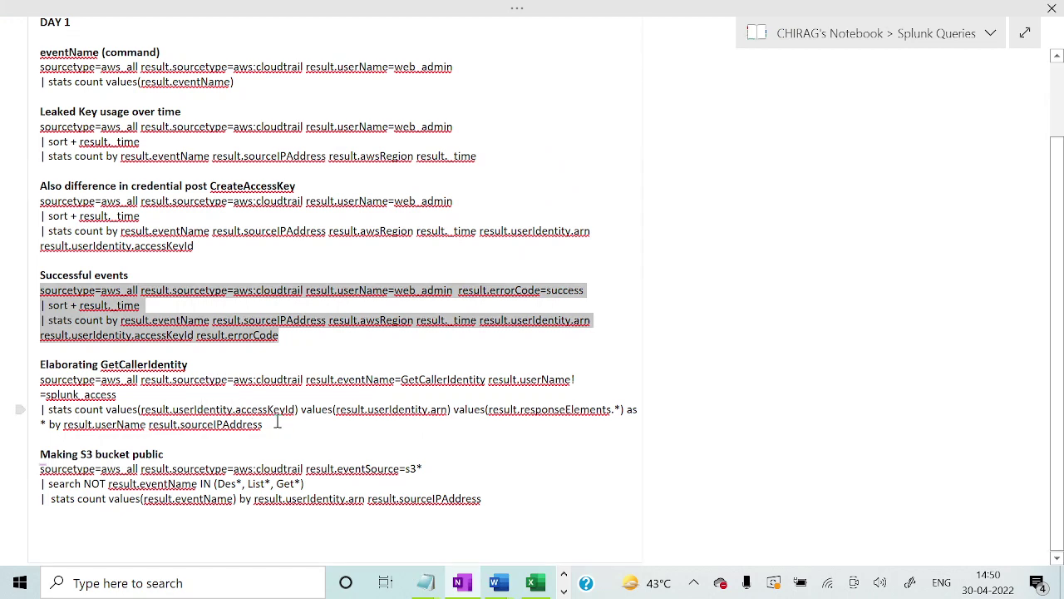
pyautogui.moveTo(278, 424); pyautogui.dragTo(42, 380)
pyautogui.hotkey('ctrl', 'c')
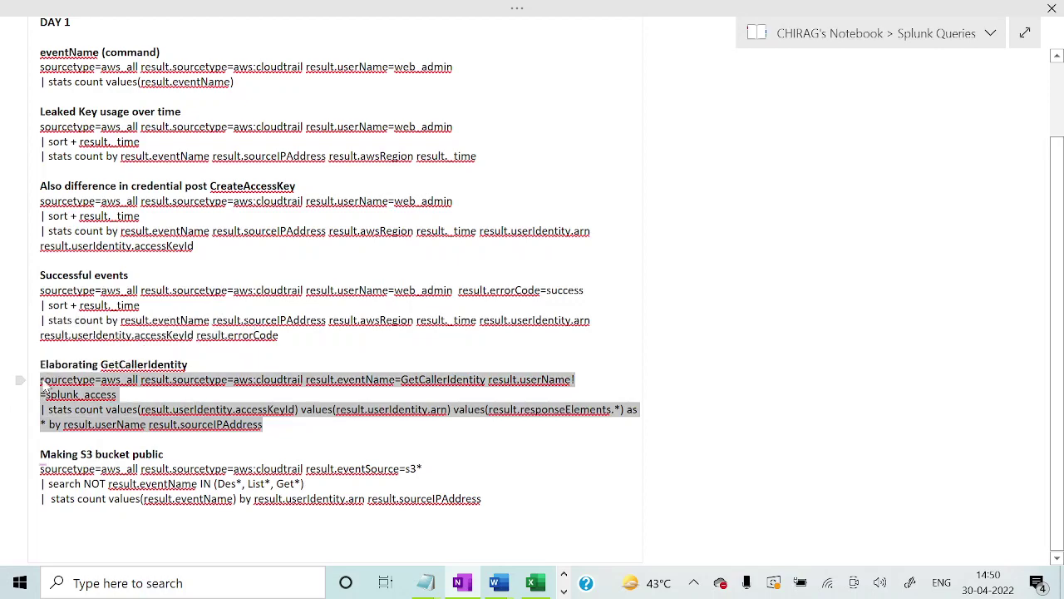
pyautogui.hotkey('alt', 'Tab')
pyautogui.scroll(8, 919, 129)
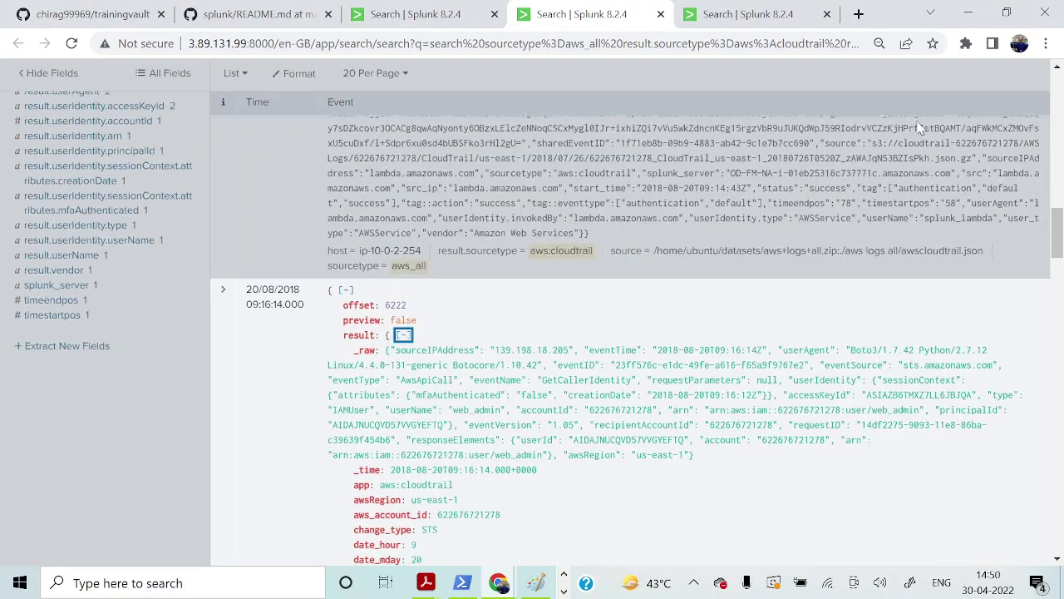
pyautogui.scroll(10, 918, 129)
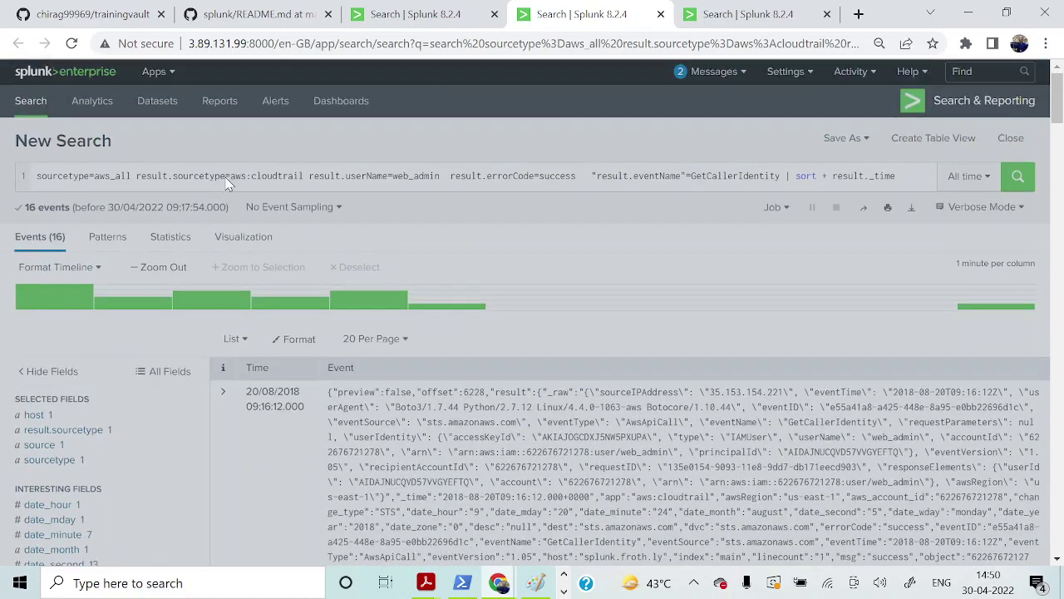
pyautogui.hotkey('ctrl', 'a')
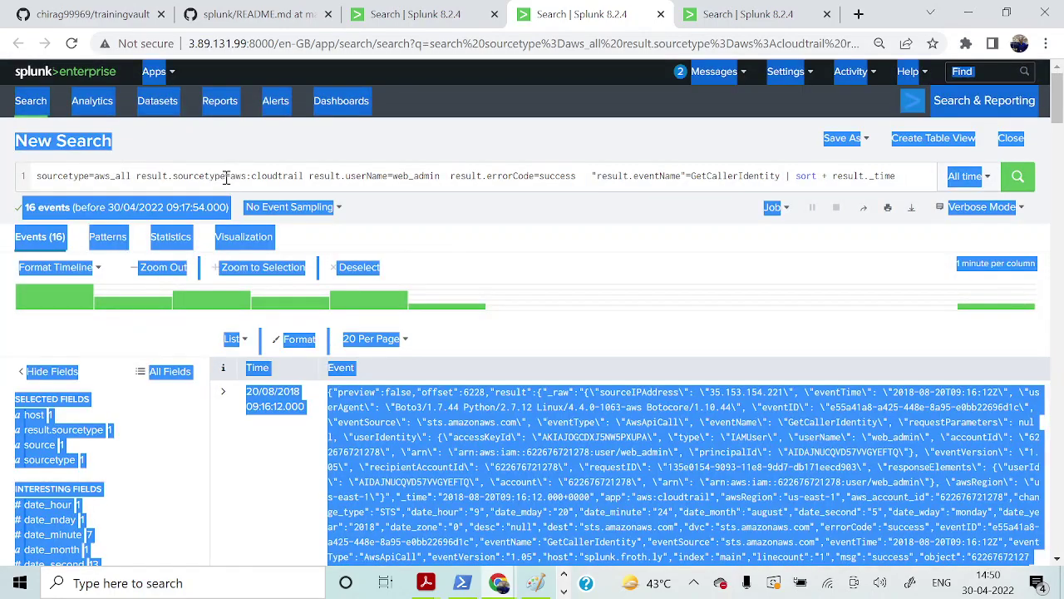
pyautogui.click(225, 177)
pyautogui.hotkey('ctrl', 'a')
pyautogui.hotkey('ctrl', 'v')
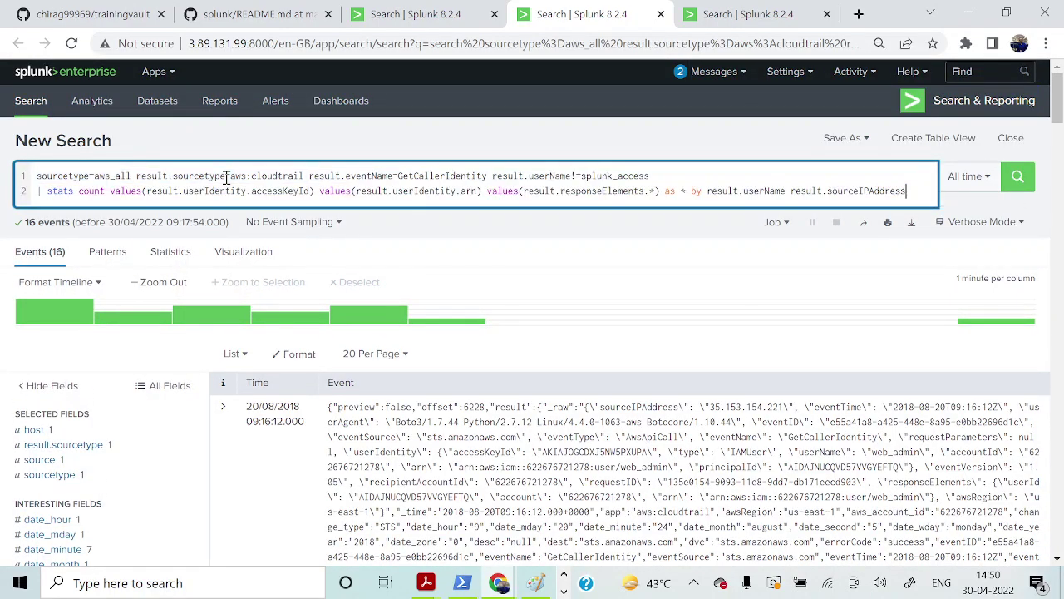
pyautogui.click(1019, 189)
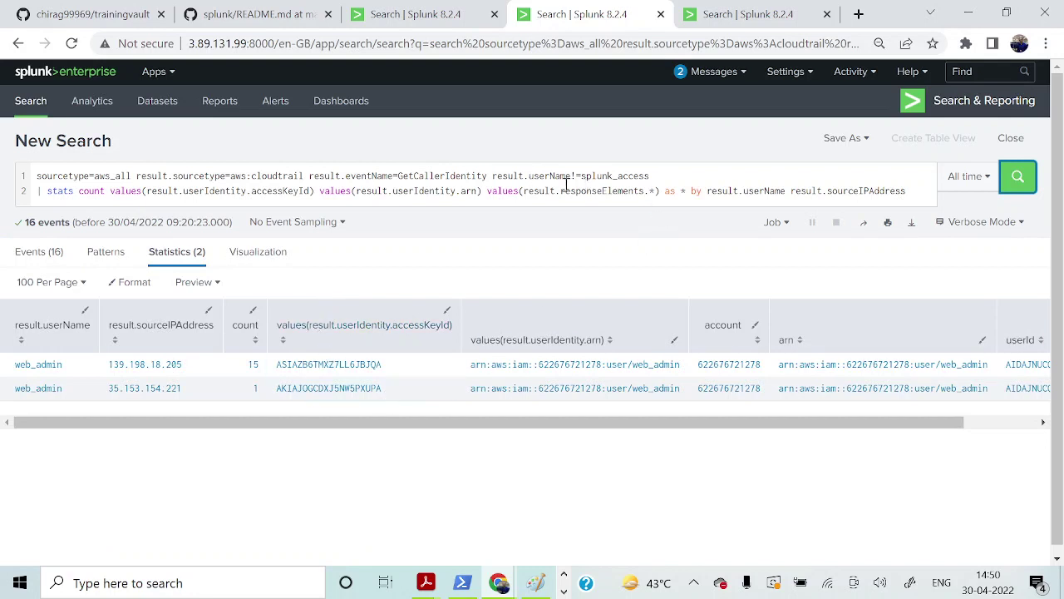
pyautogui.moveTo(650, 175); pyautogui.dragTo(494, 177)
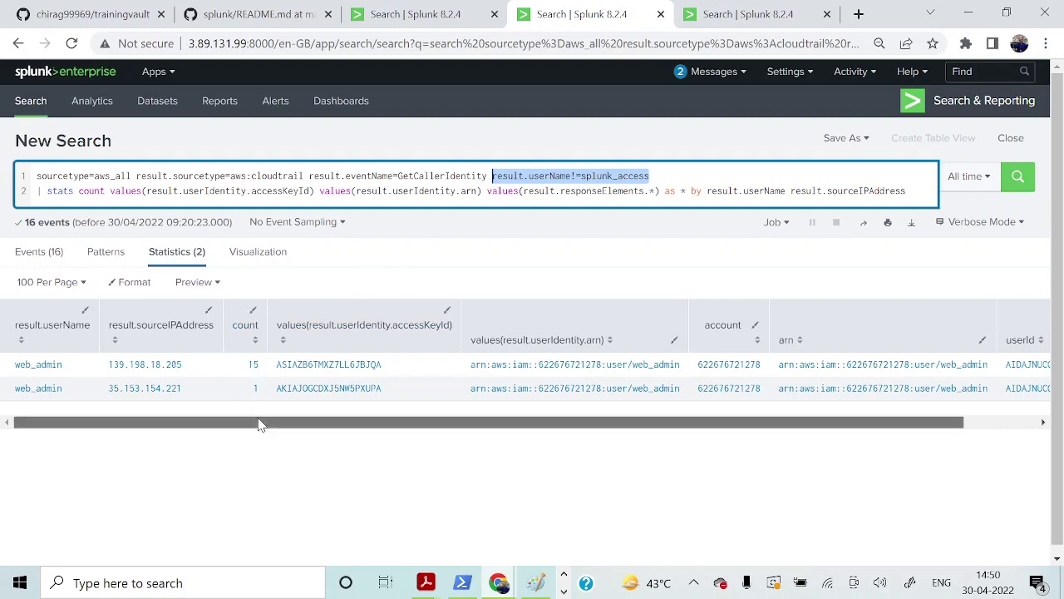
pyautogui.moveTo(261, 423); pyautogui.dragTo(219, 419)
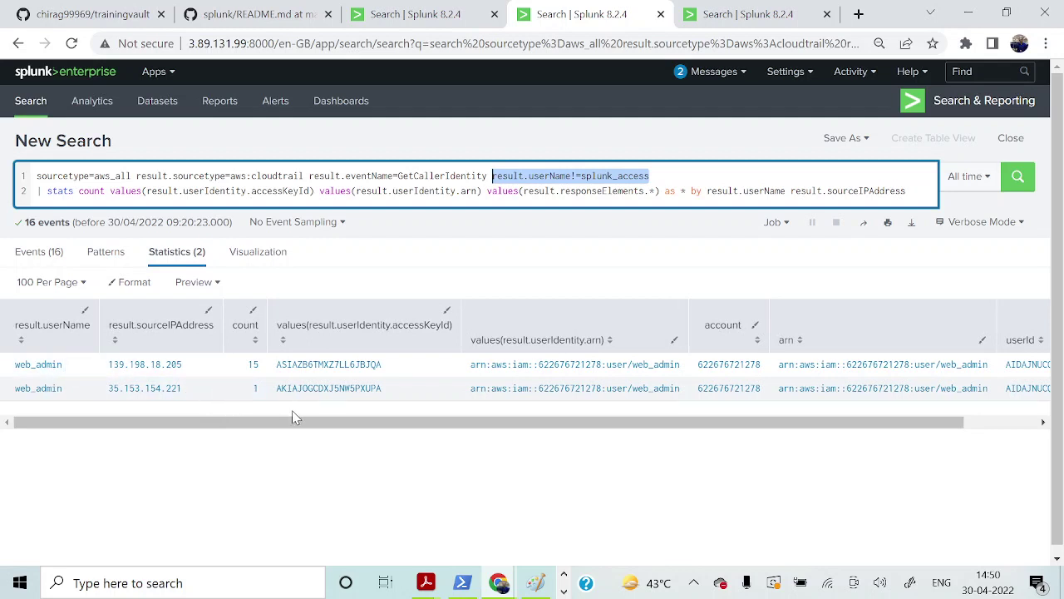
pyautogui.click(445, 178)
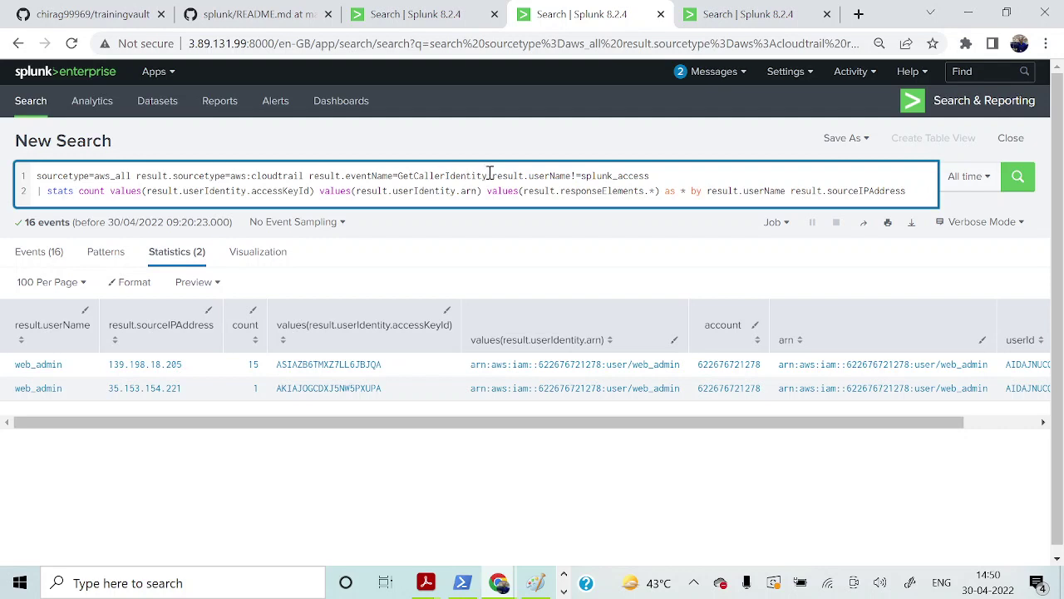
pyautogui.moveTo(488, 176); pyautogui.dragTo(398, 177)
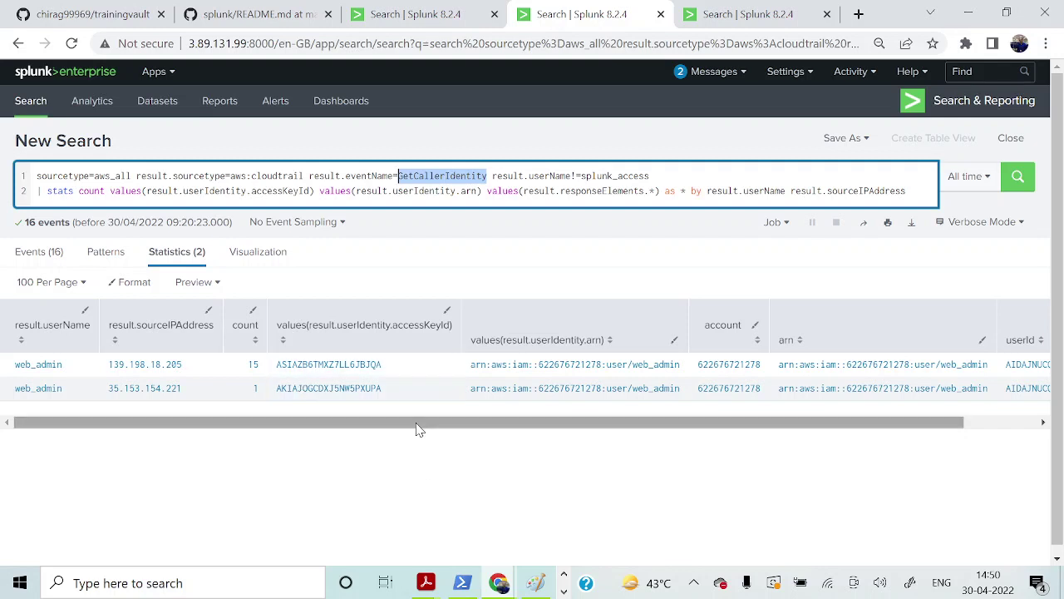
pyautogui.moveTo(418, 425); pyautogui.dragTo(571, 428)
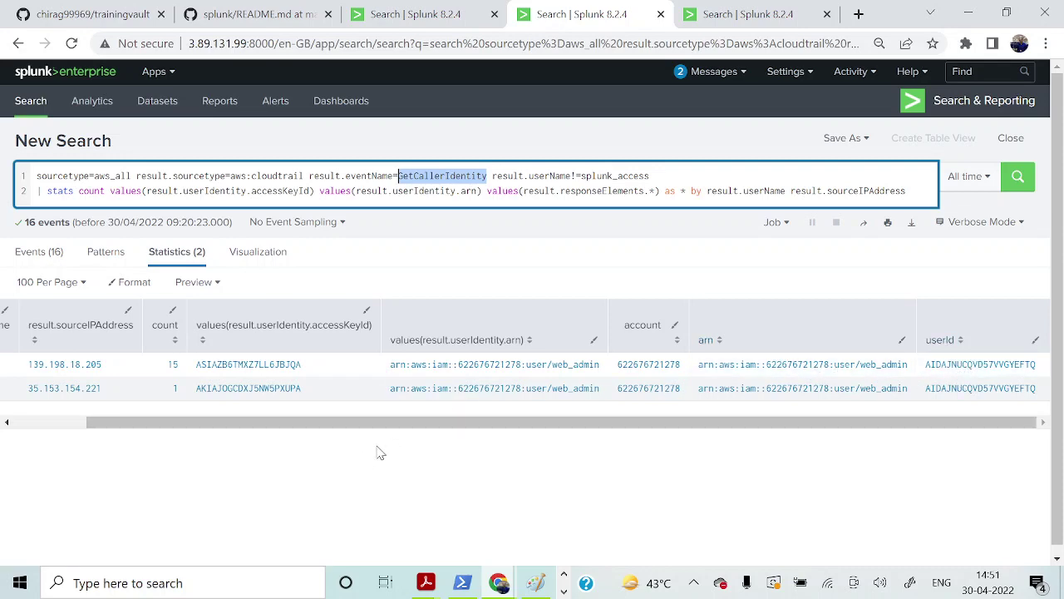
# - Select the 'Making S3 bucket public' query lines in the Splunk Queries notes
pyautogui.hotkey('alt', 'Tab')
pyautogui.scroll(-1, 118, 449)
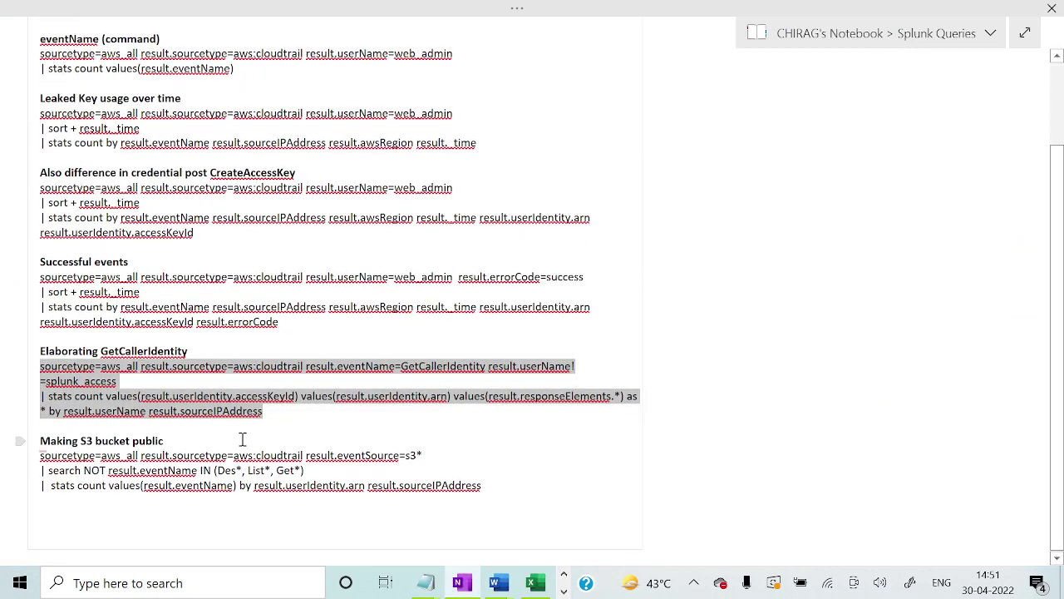
pyautogui.moveTo(444, 482); pyautogui.dragTo(43, 458)
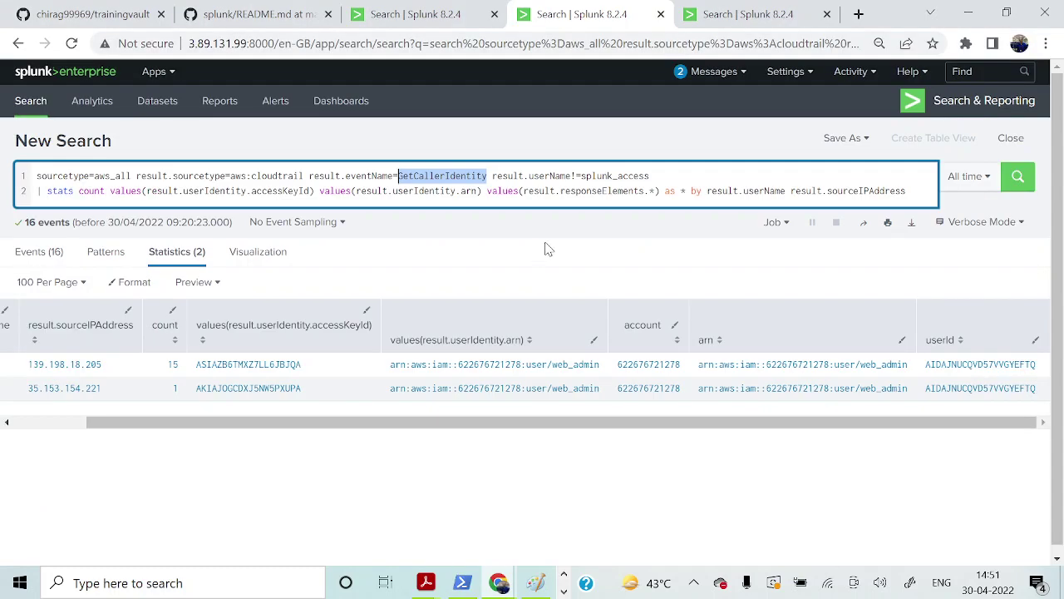
# - Replace the search with the S3 query excluding Des*, List*, Get* events, returning two PutBucketAcl calls
pyautogui.click(782, 191)
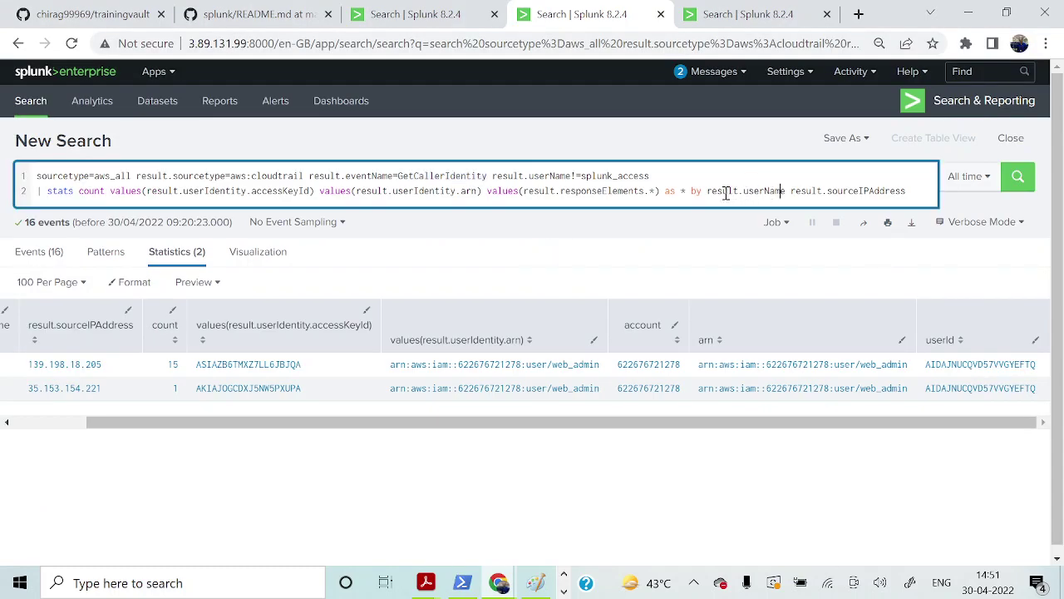
pyautogui.hotkey('ctrl', 'a')
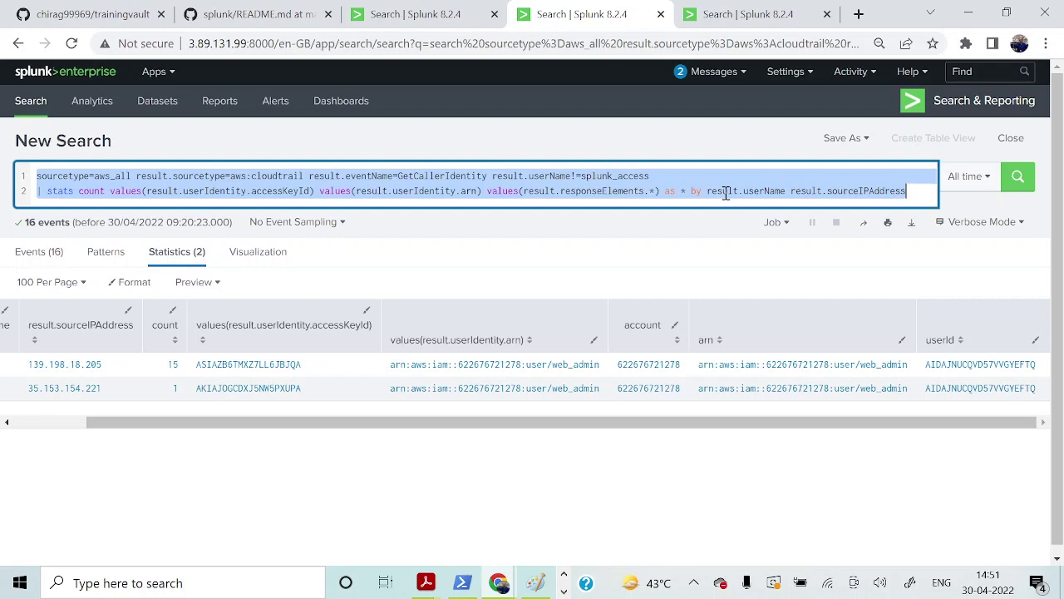
pyautogui.hotkey('ctrl', 'v')
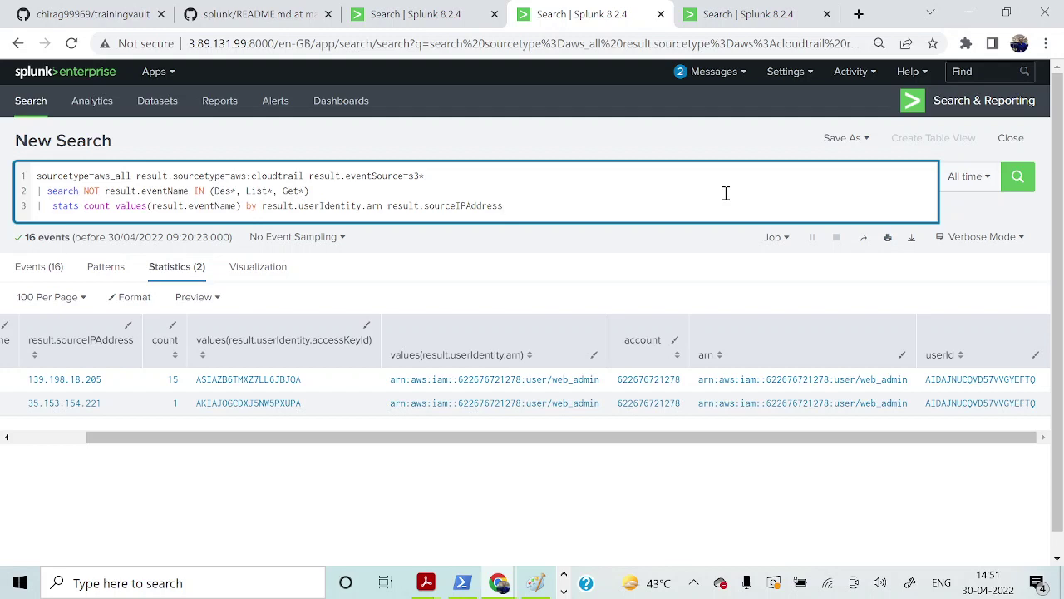
pyautogui.click(1017, 176)
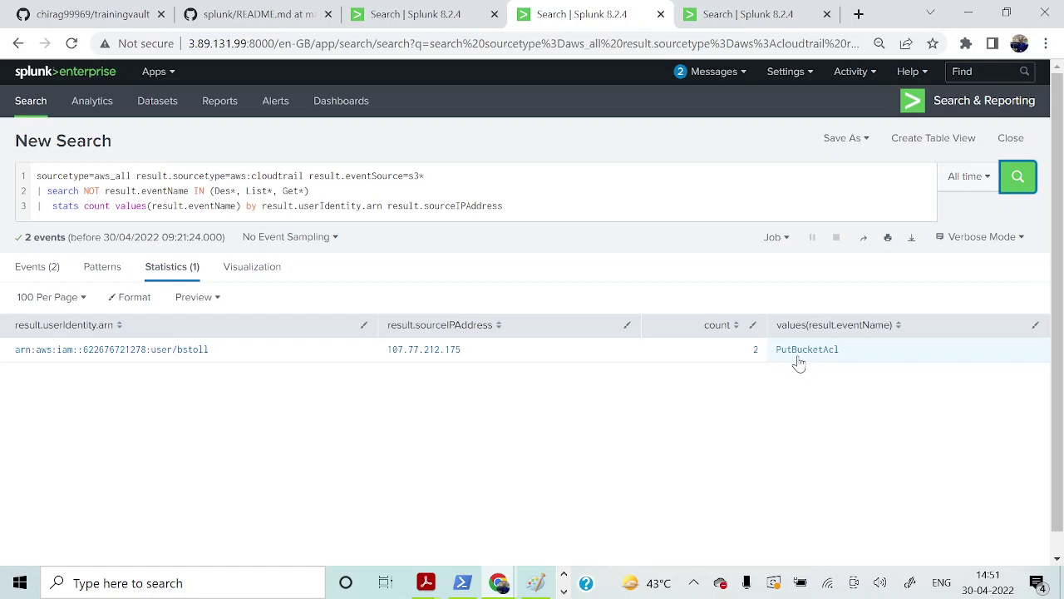
pyautogui.click(259, 353)
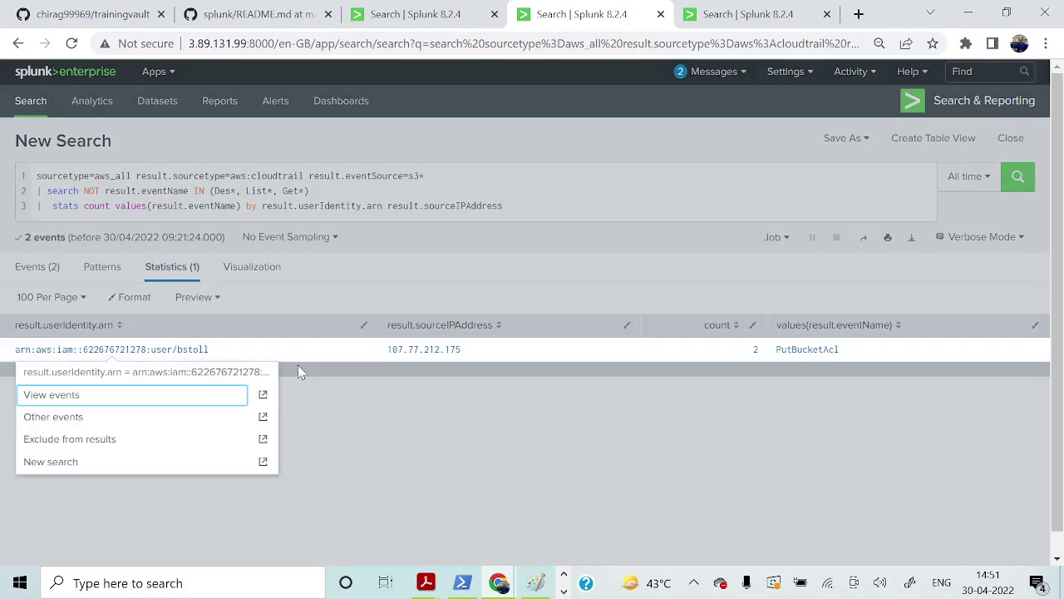
# - Open bstoll's S3 events in a new tab, then show the DAY1 attack-chain slide
pyautogui.click(262, 397)
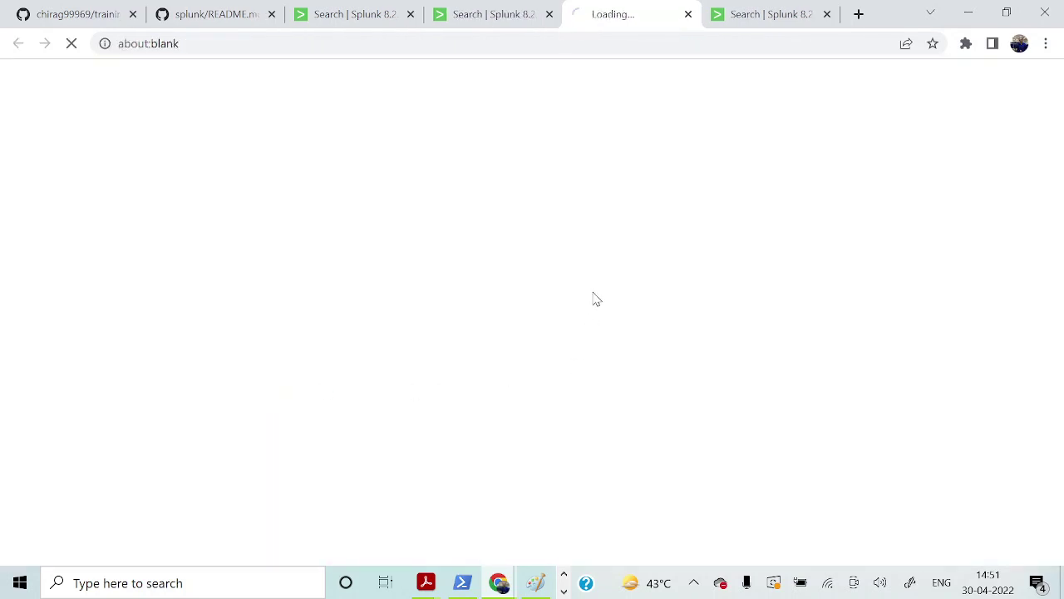
pyautogui.hotkey('alt', 'Tab')
pyautogui.hotkey('alt', 'Tab')
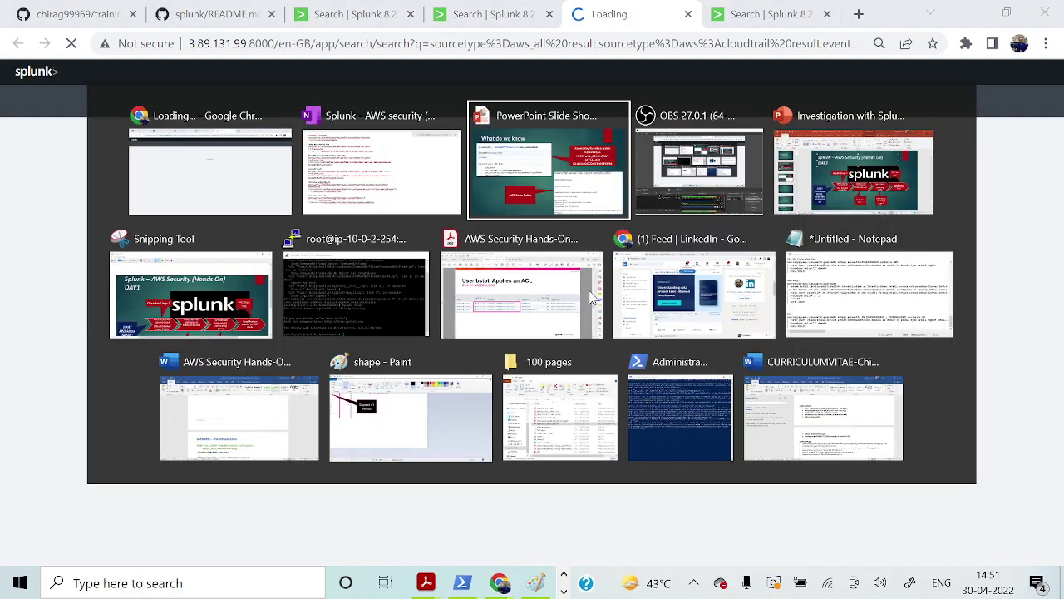
pyautogui.press('Right')
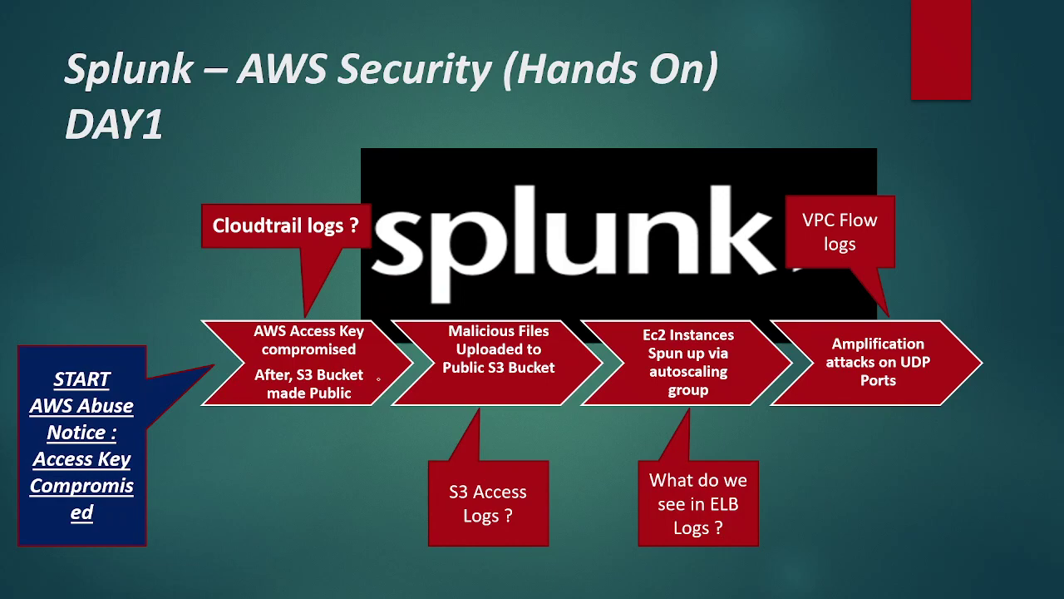
pyautogui.hotkey('alt', 'Tab')
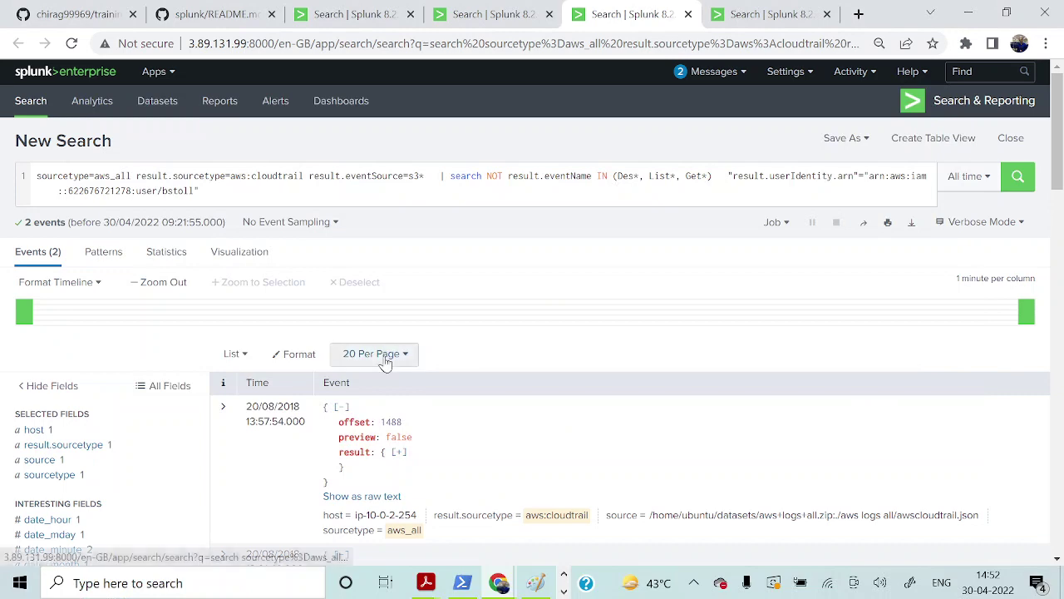
# - Expand the first PutBucketAcl event down to the frothlywebcode bucket's AccessControlPolicy fields
pyautogui.scroll(-2, 304, 423)
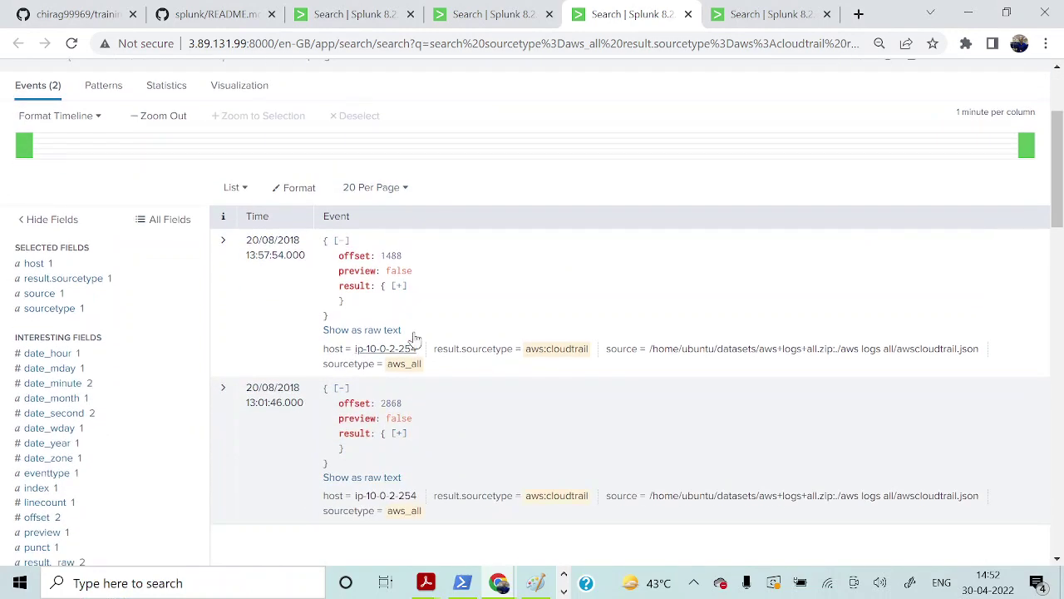
pyautogui.click(399, 286)
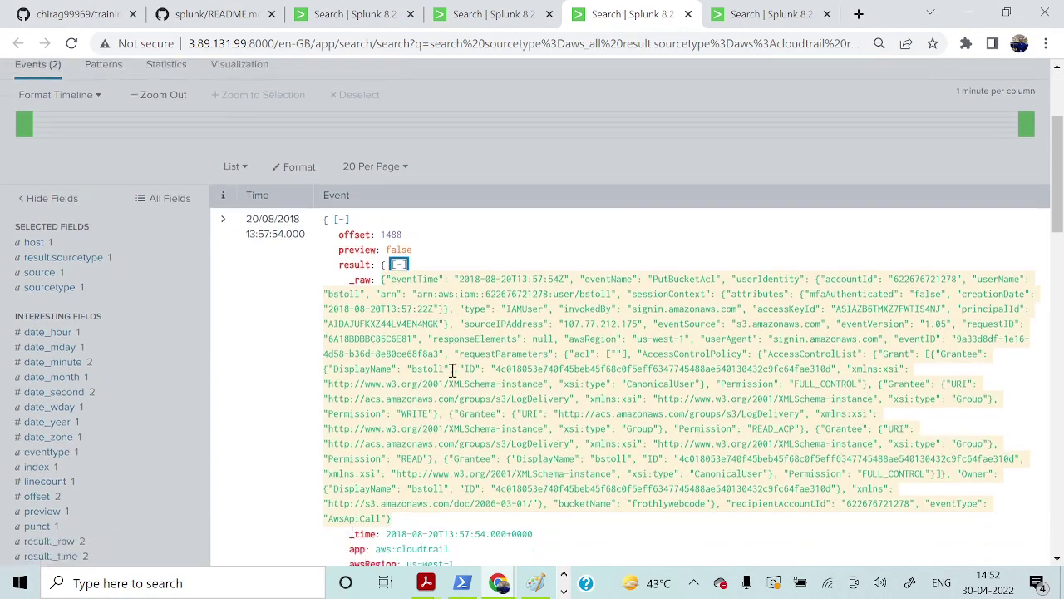
pyautogui.scroll(-5, 466, 374)
pyautogui.scroll(-4, 499, 392)
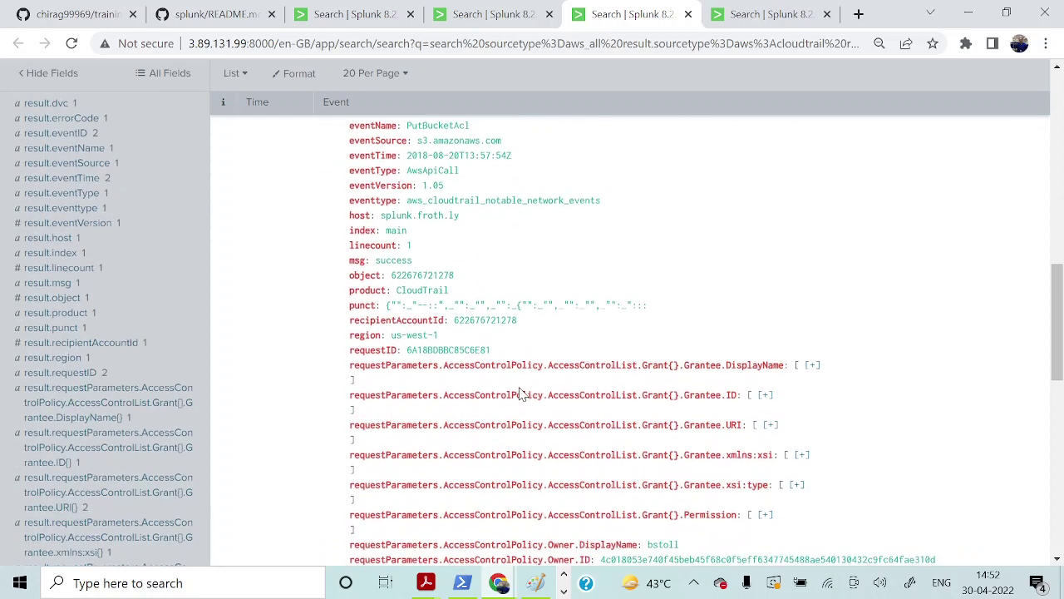
pyautogui.scroll(-2, 520, 394)
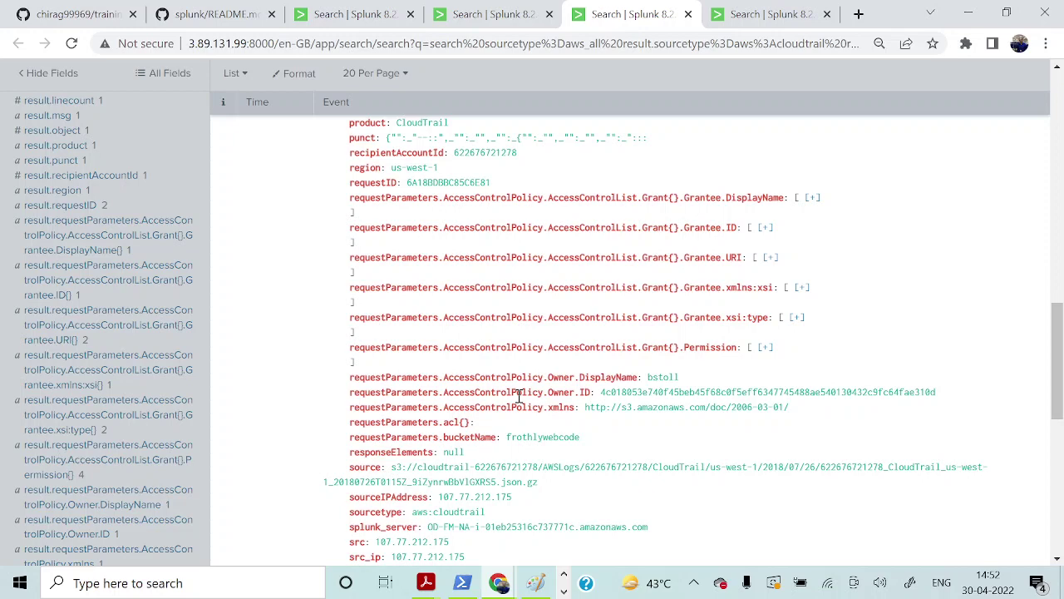
pyautogui.scroll(-1, 519, 396)
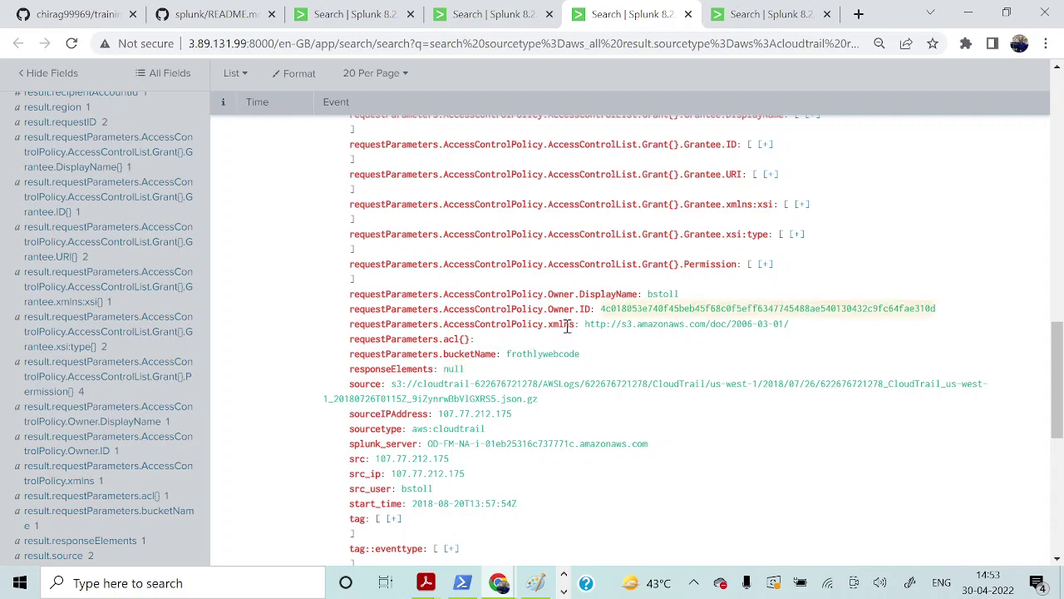
pyautogui.scroll(-5, 513, 395)
pyautogui.scroll(3, 509, 392)
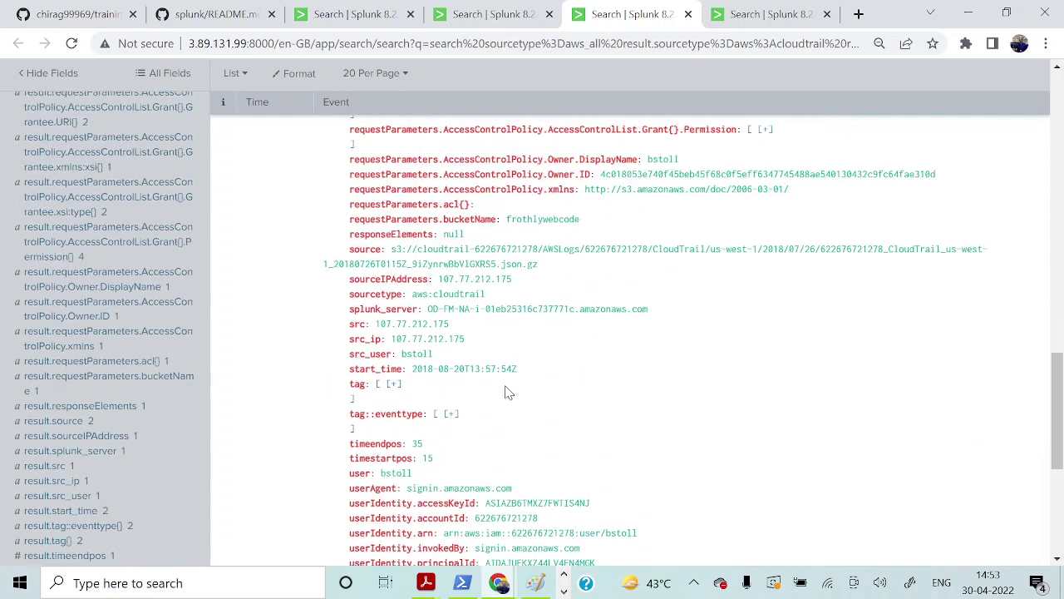
pyautogui.scroll(3, 509, 392)
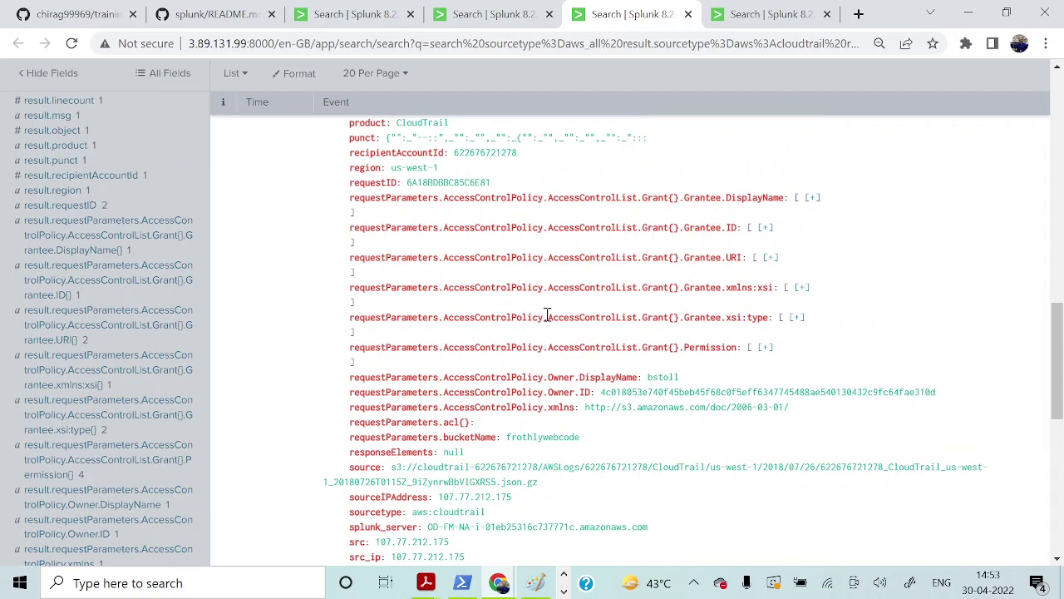
# - Reveal the grant permissions FULL_CONTROL, WRITE, READ_ACP and READ, then advance the presentation slides
pyautogui.click(765, 350)
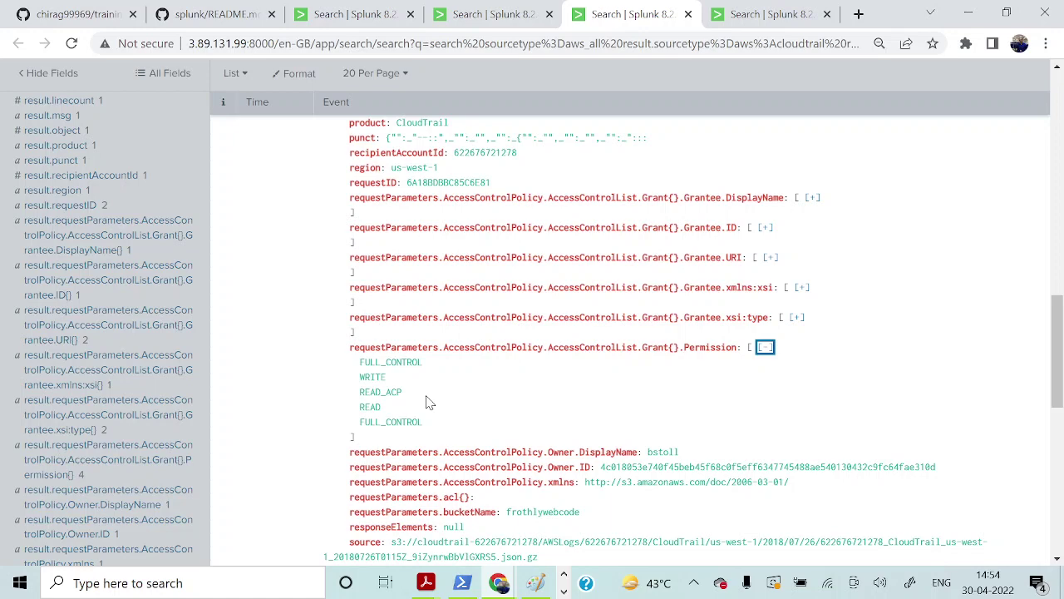
pyautogui.hotkey('alt', 'Tab')
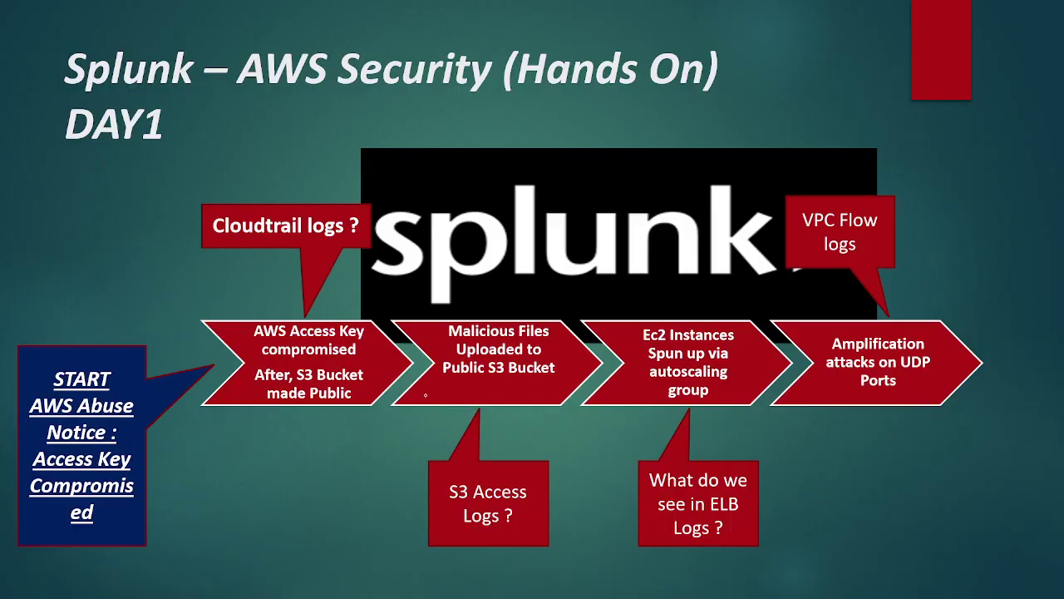
pyautogui.press('Right')
pyautogui.press('Right')
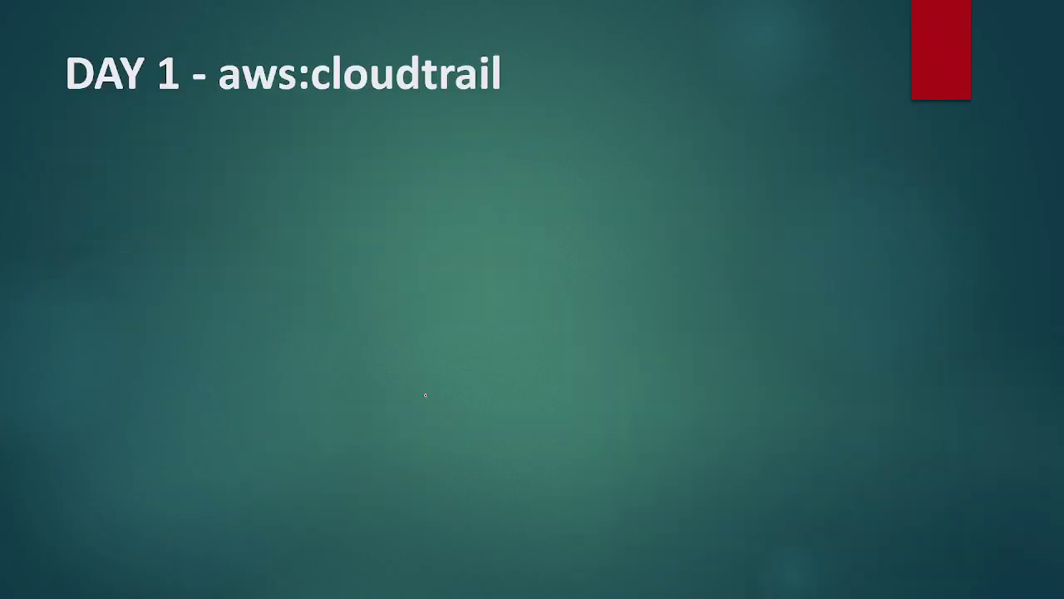